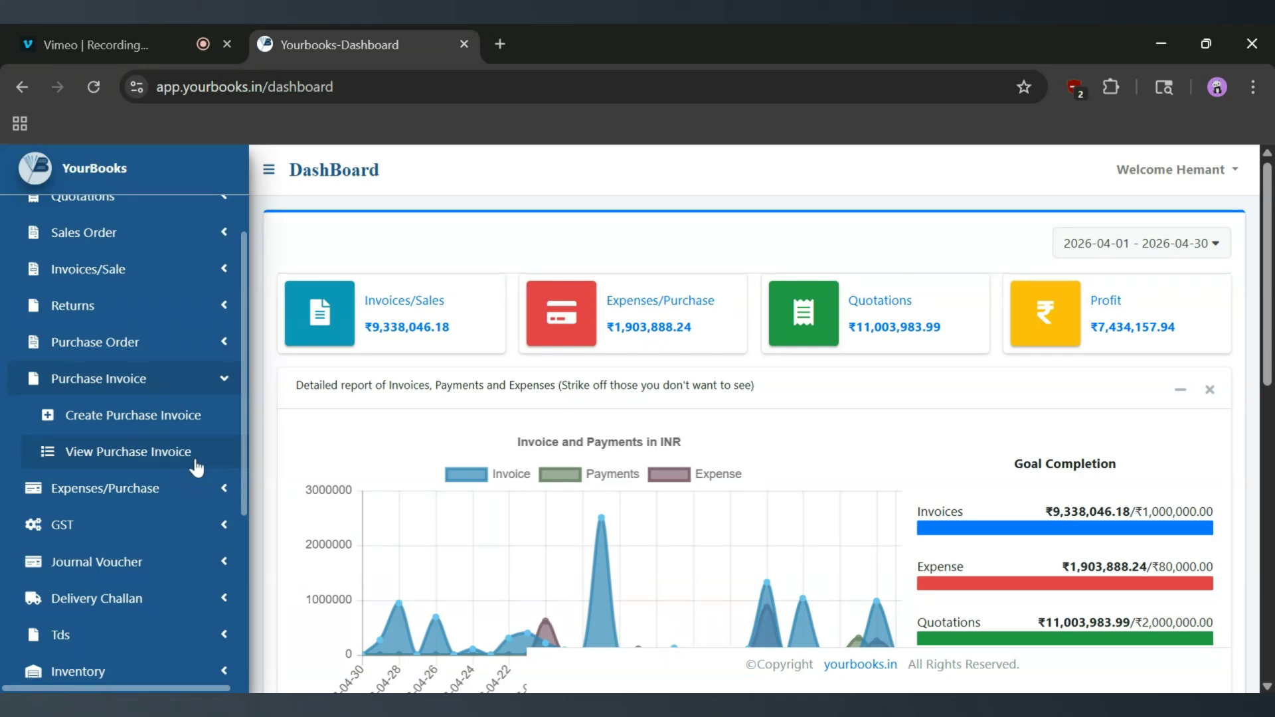
- Open Create Purchase Invoice under Purchase Invoice in the sidebar
left_click(164, 430)
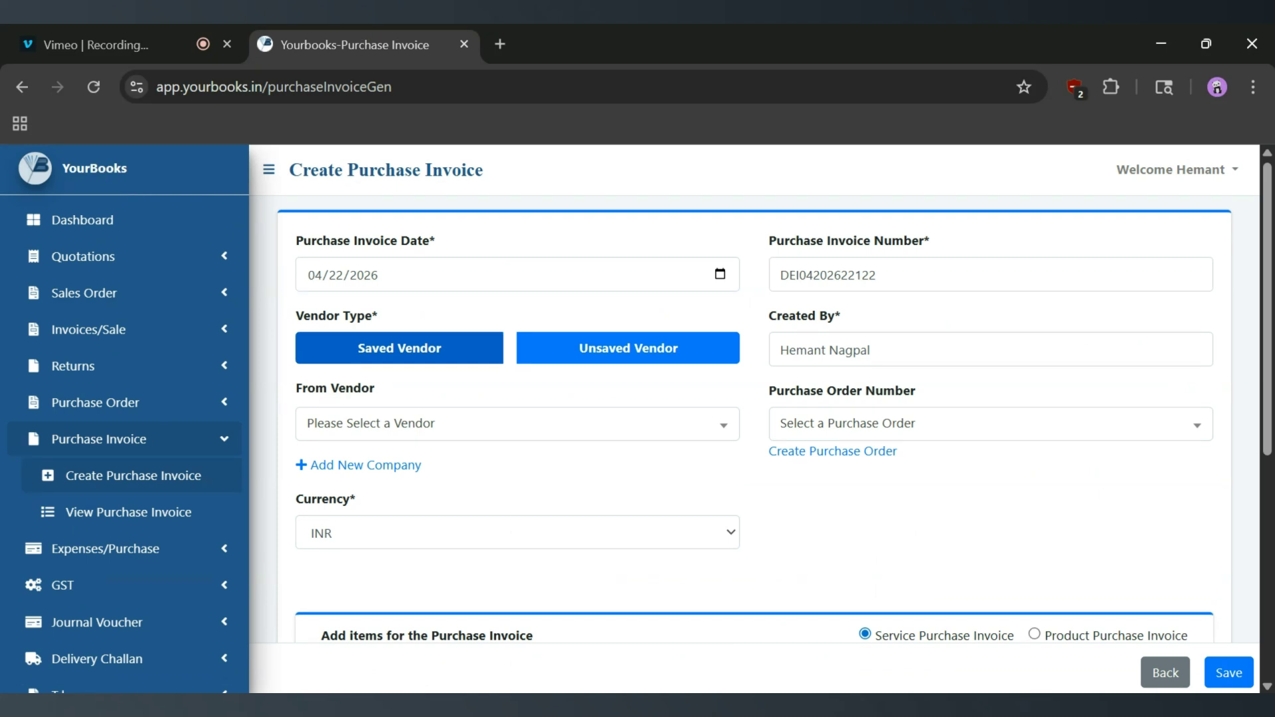
left_click(440, 274)
left_click_drag(877, 275, 765, 275)
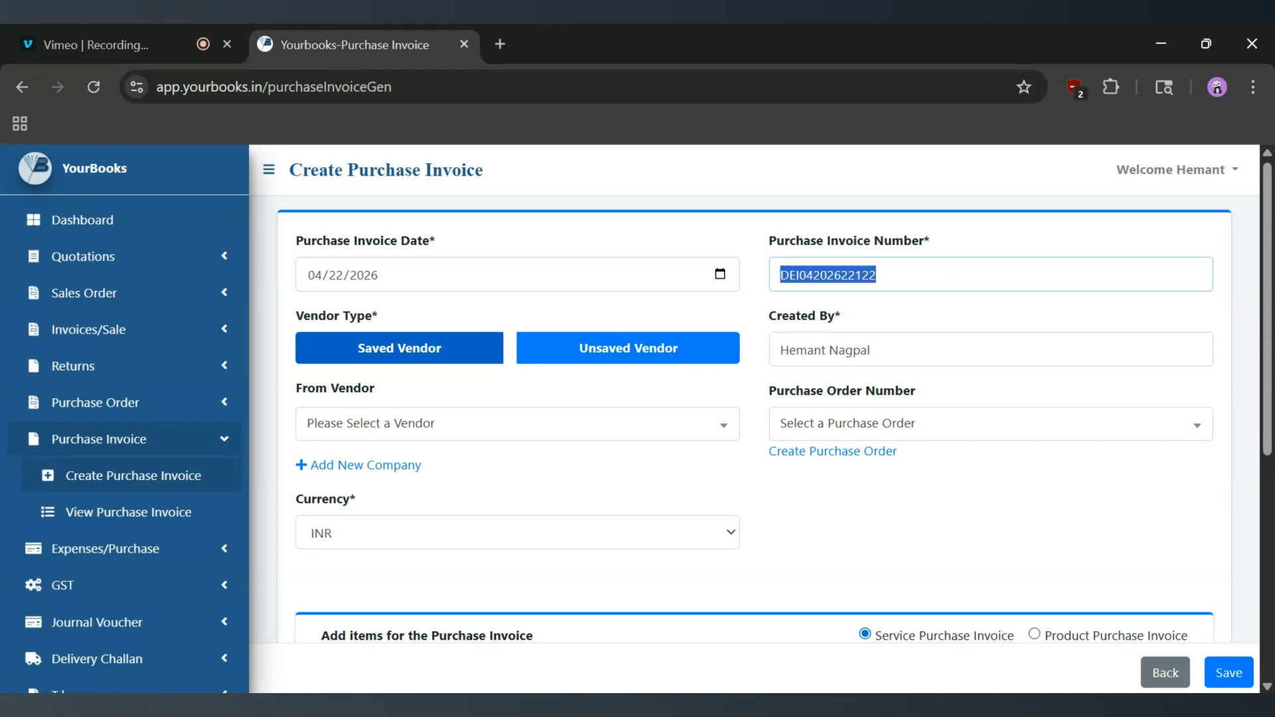
left_click_drag(874, 350, 738, 348)
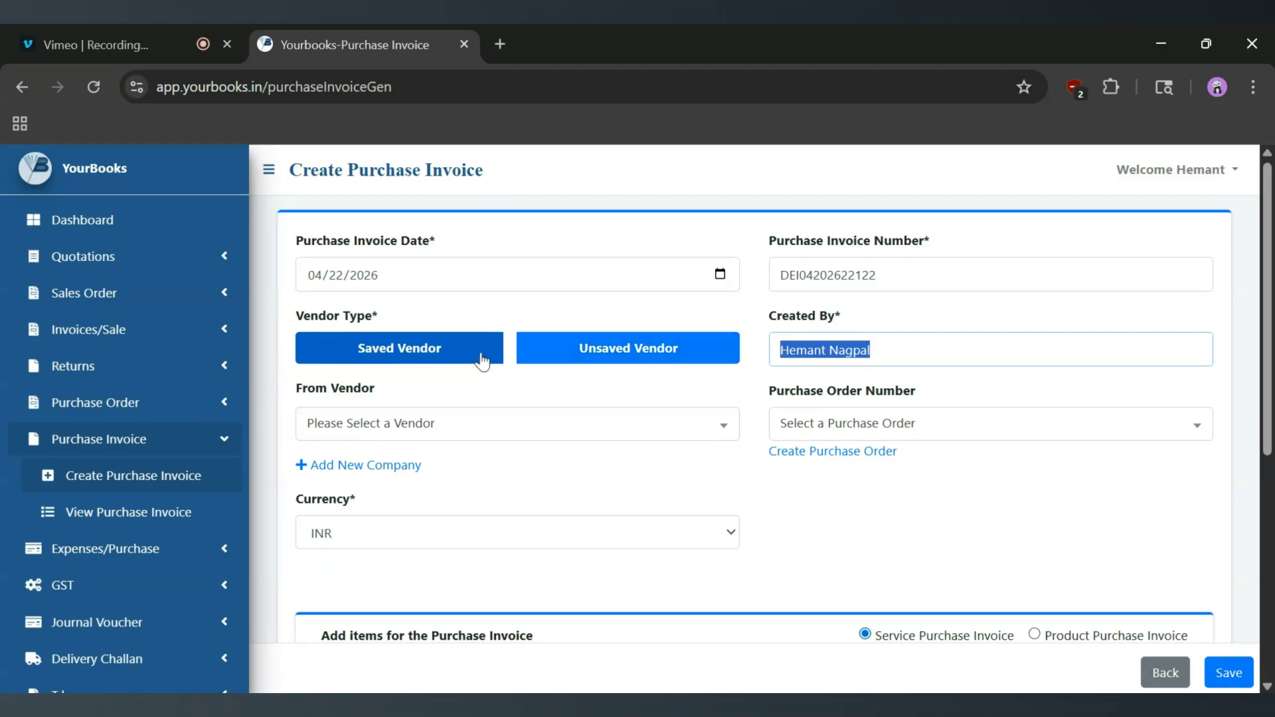
left_click(560, 358)
scroll(517, 610, "down", 3)
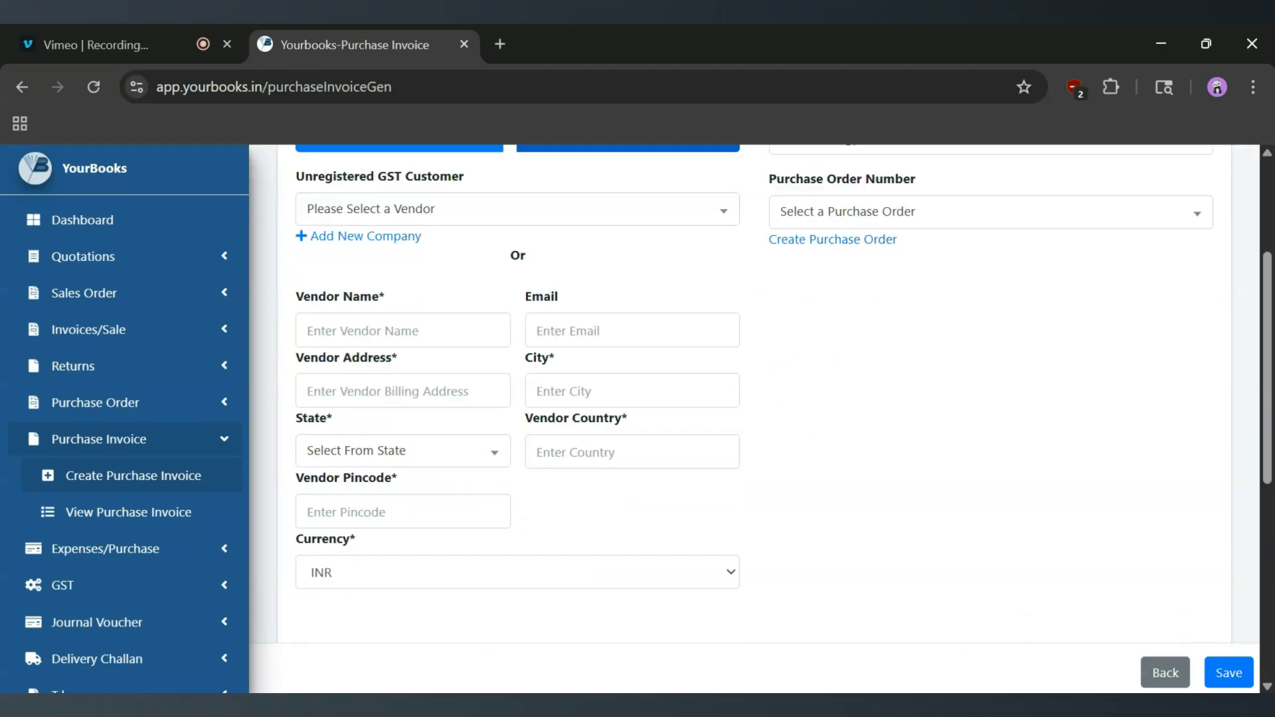
scroll(672, 353, "up", 3)
left_click(430, 365)
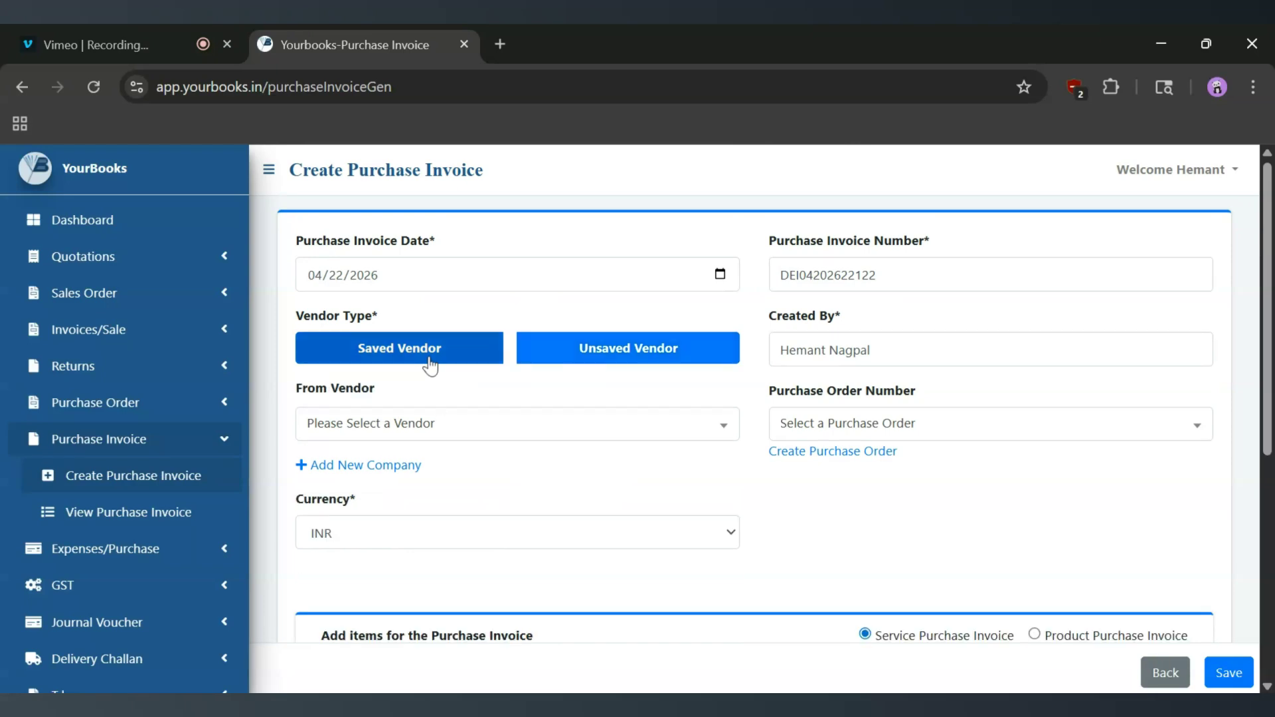
left_click(433, 428)
scroll(449, 558, "down", 2)
scroll(451, 570, "down", 2)
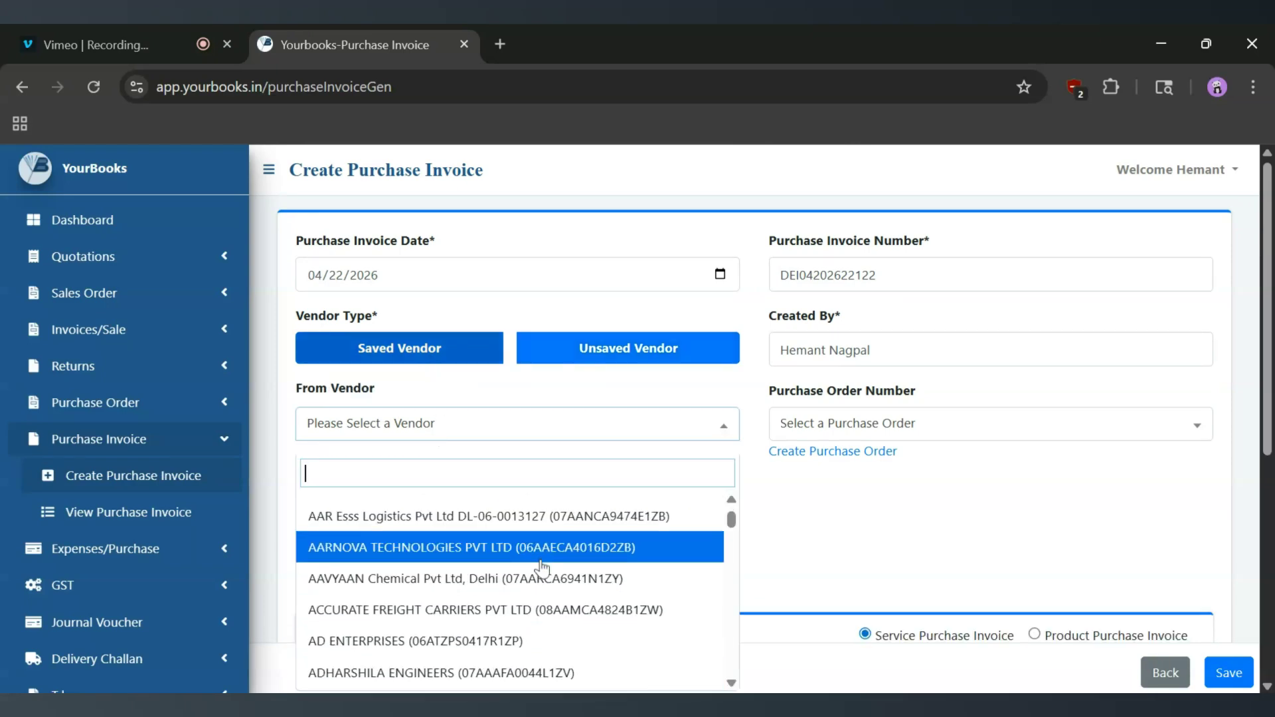
scroll(462, 555, "down", 3)
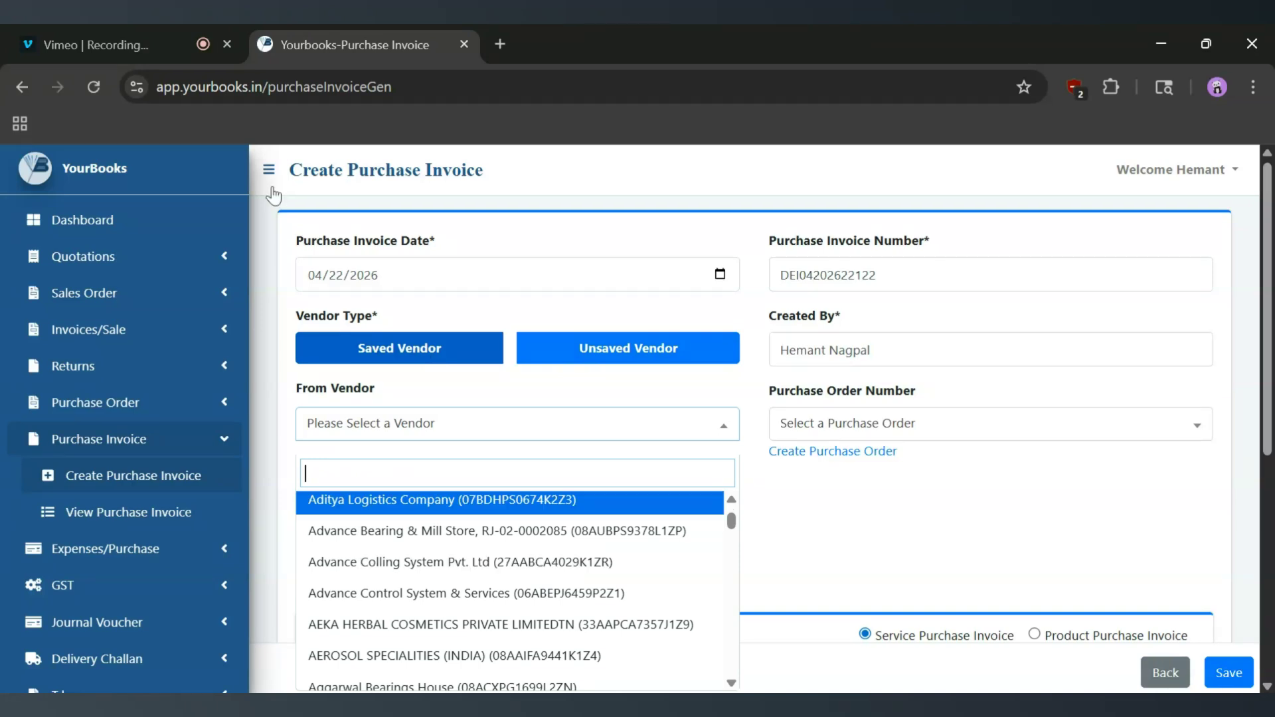
left_click(492, 443)
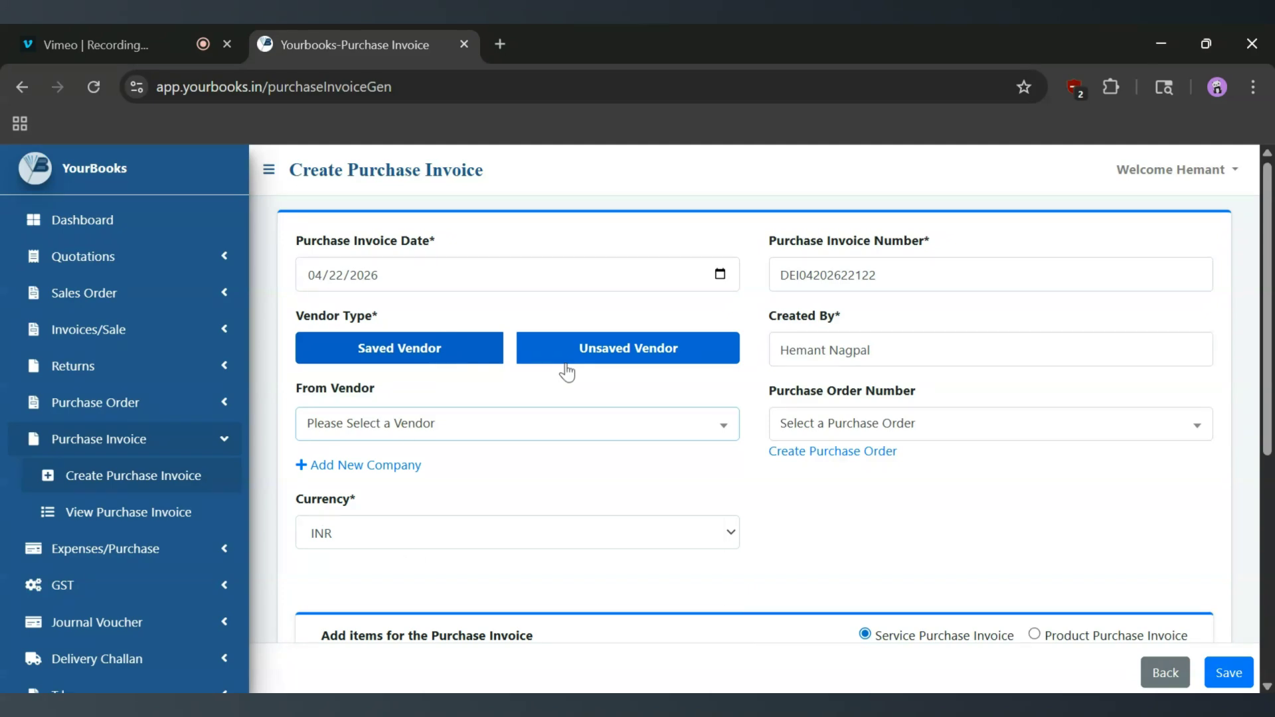
left_click(333, 468)
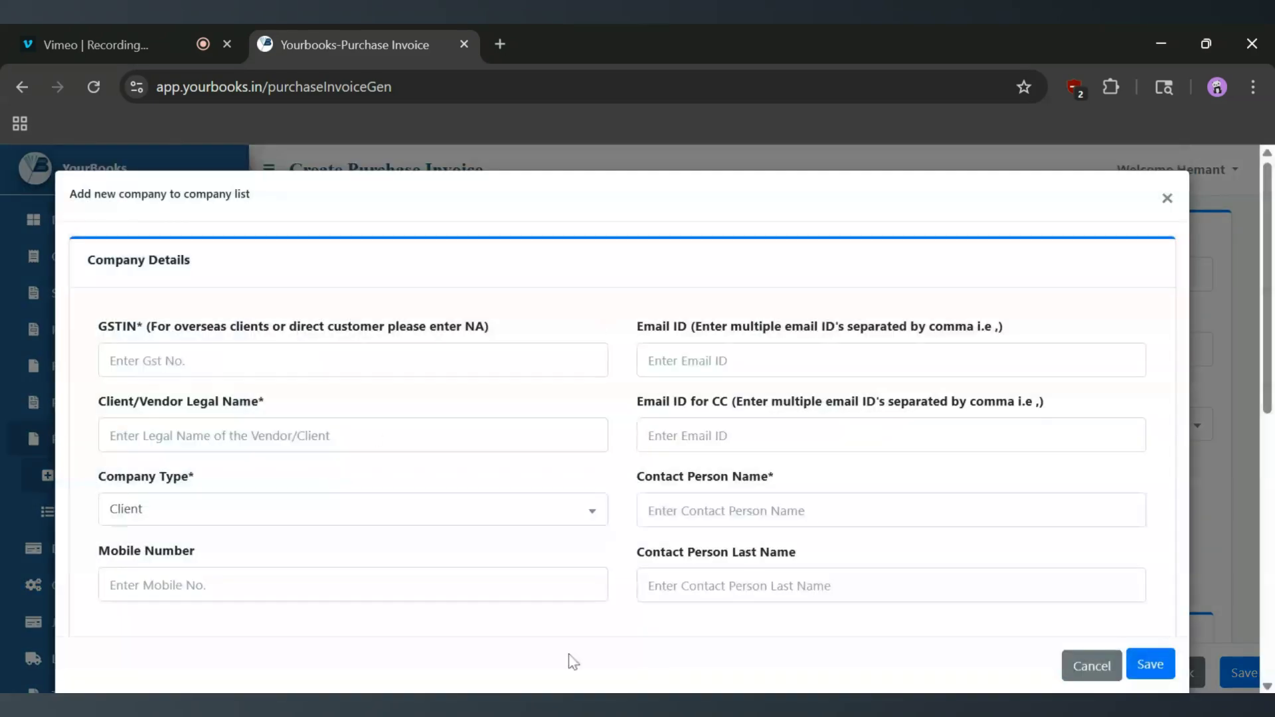
scroll(608, 437, "down", 5)
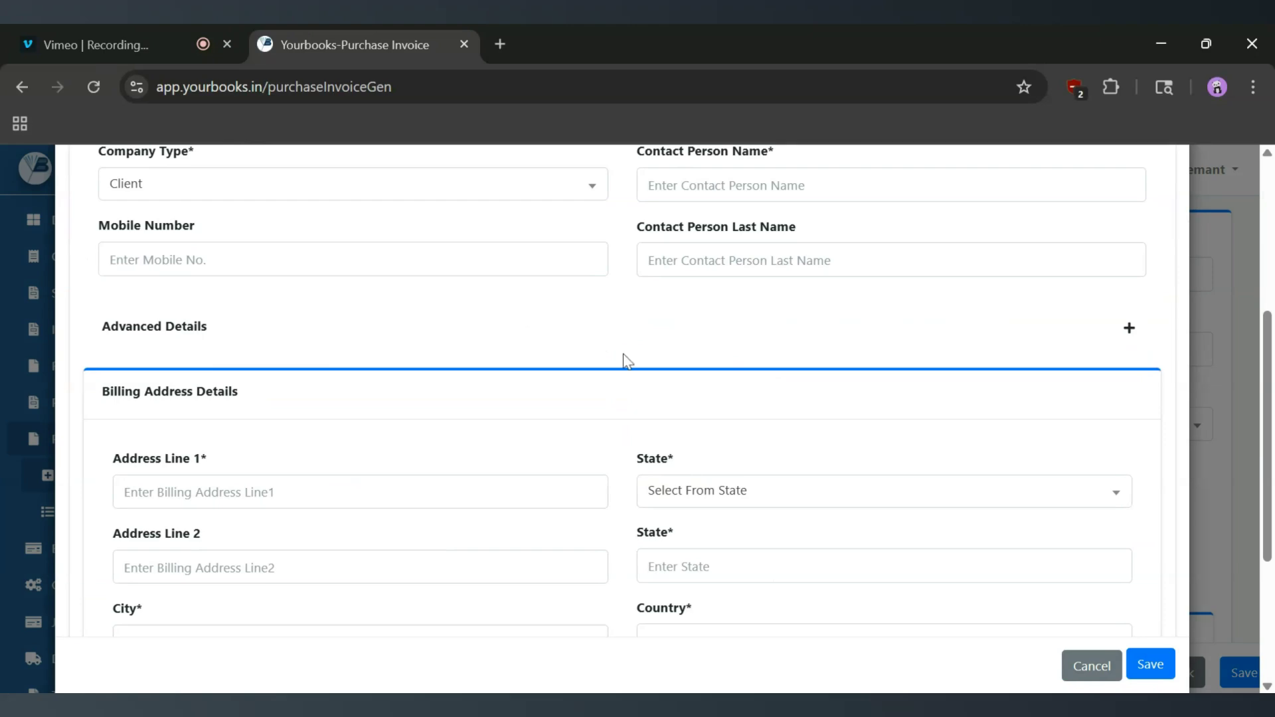
scroll(624, 359, "up", 5)
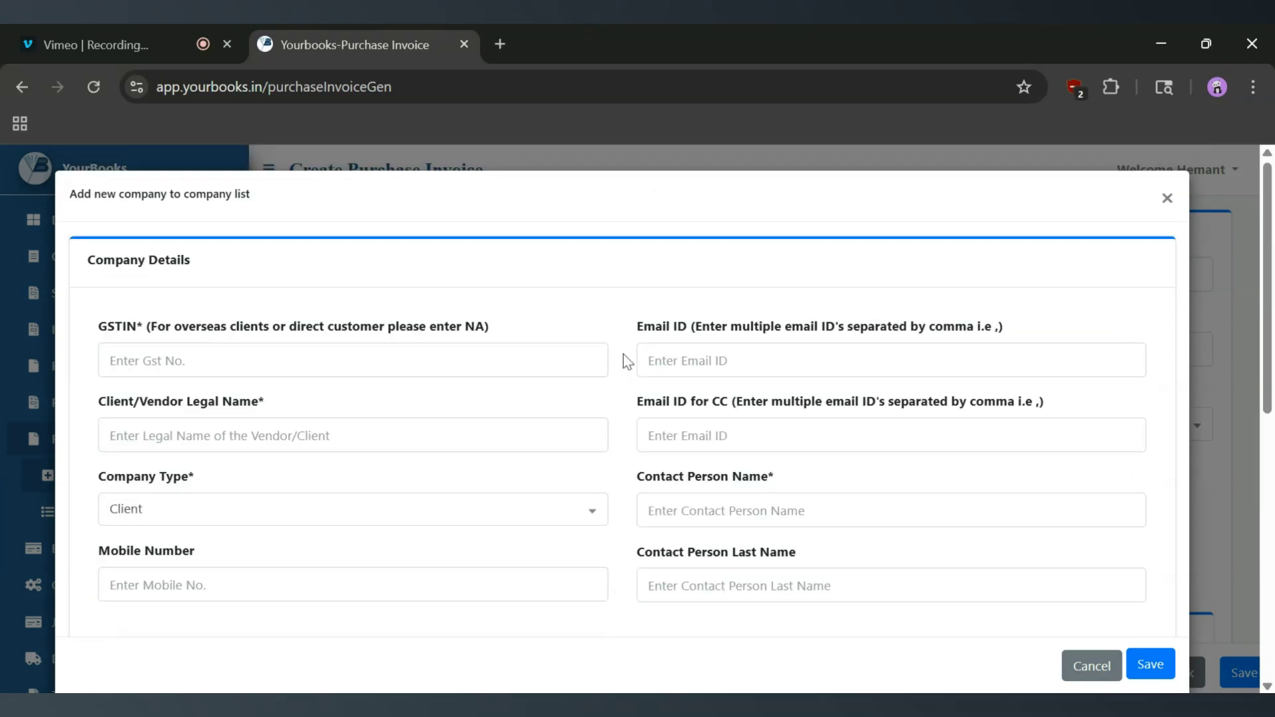
left_click(1168, 199)
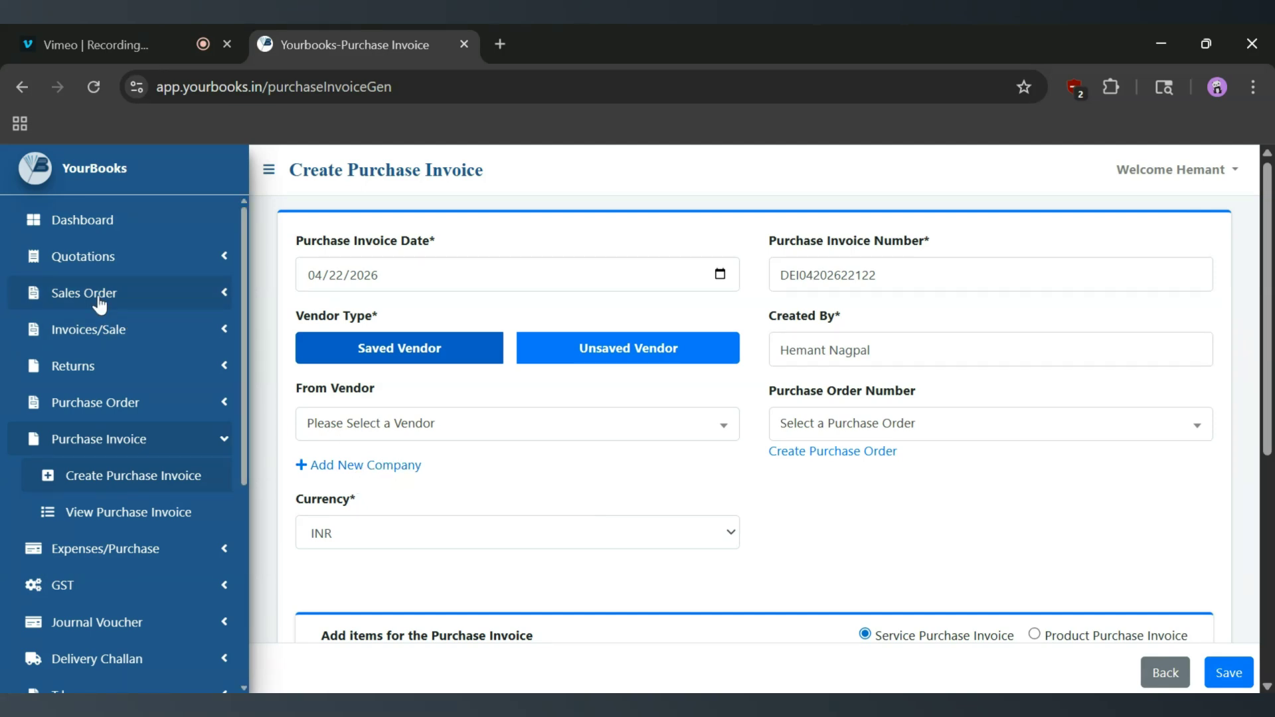
scroll(117, 438, "down", 4)
scroll(116, 438, "down", 2)
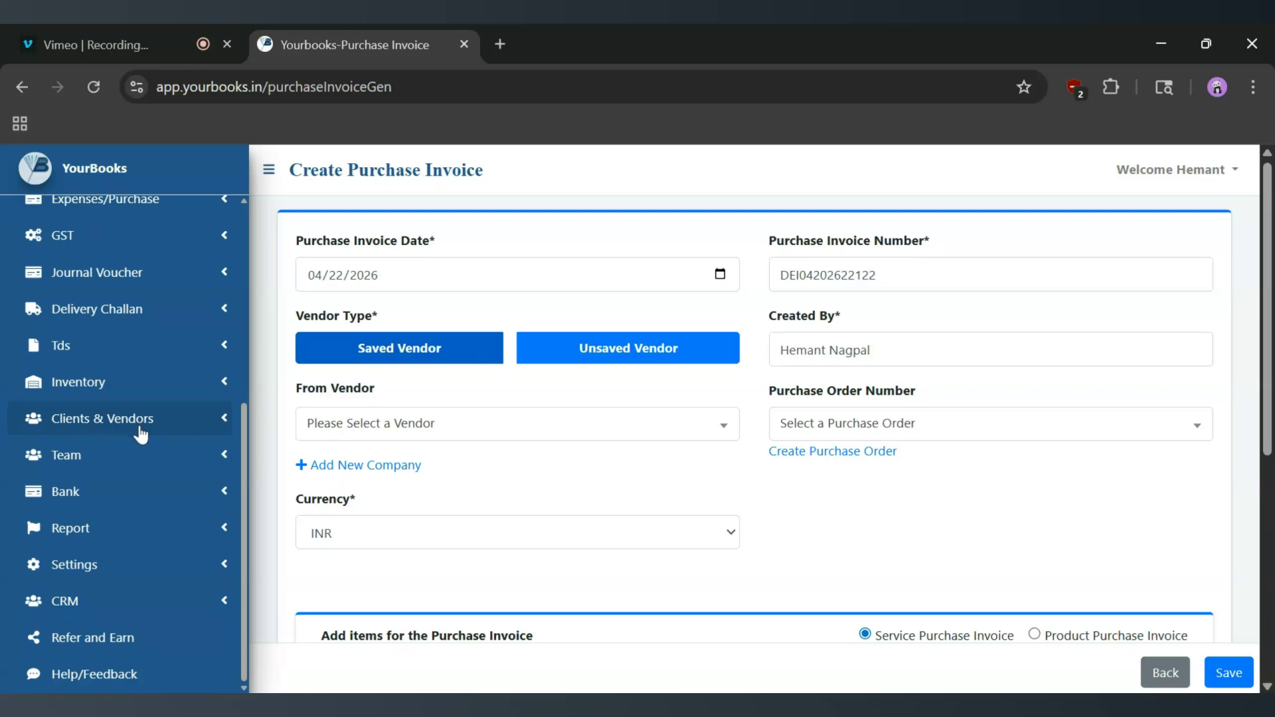
scroll(696, 427, "down", 2)
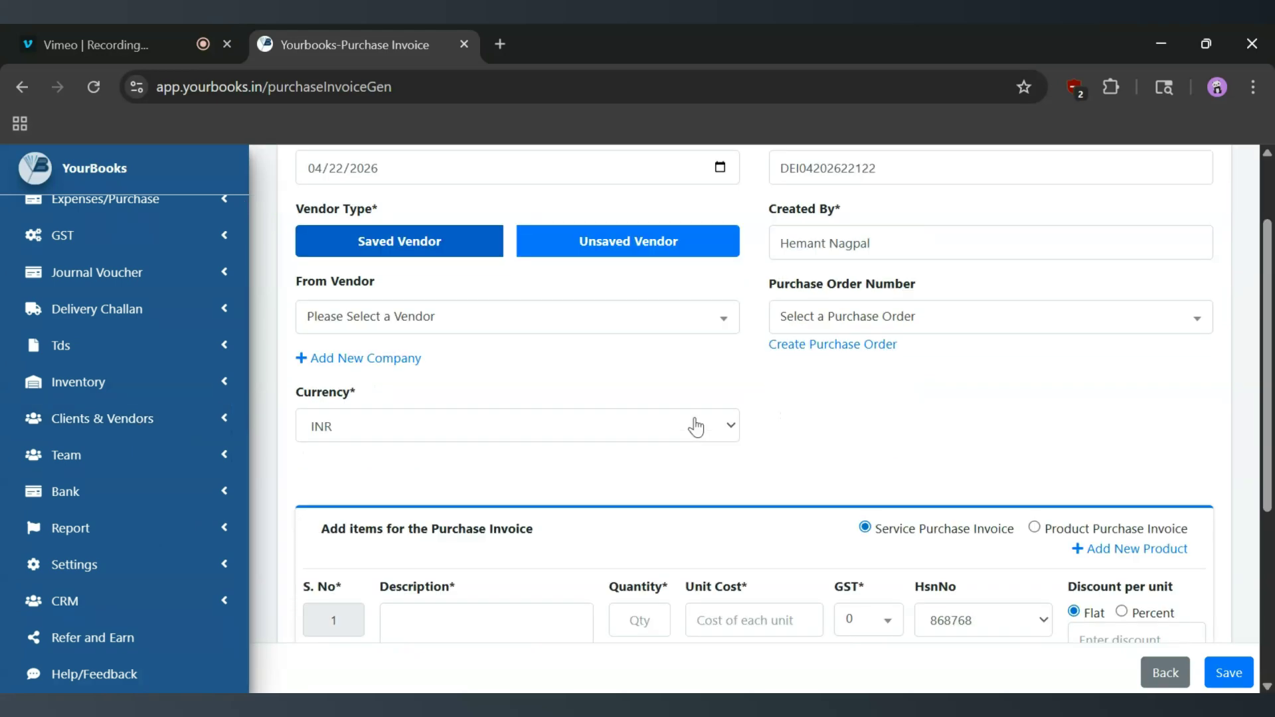
scroll(696, 427, "down", 1)
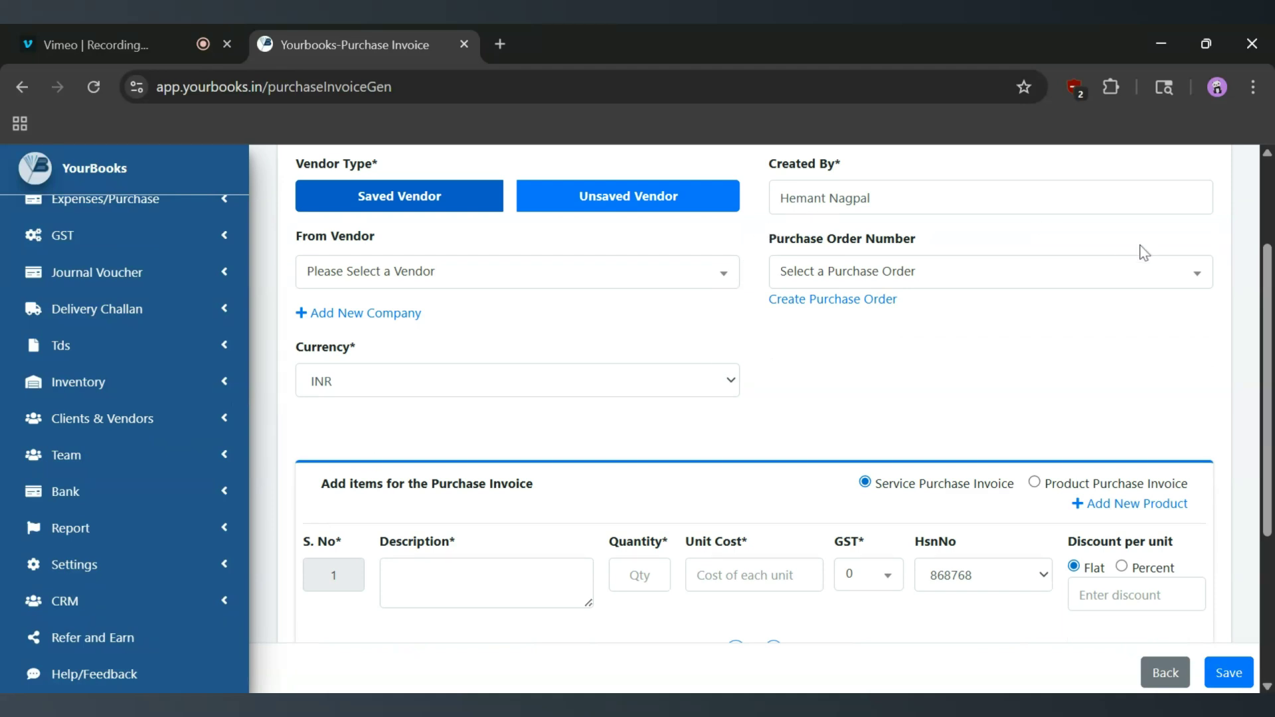
left_click(1182, 272)
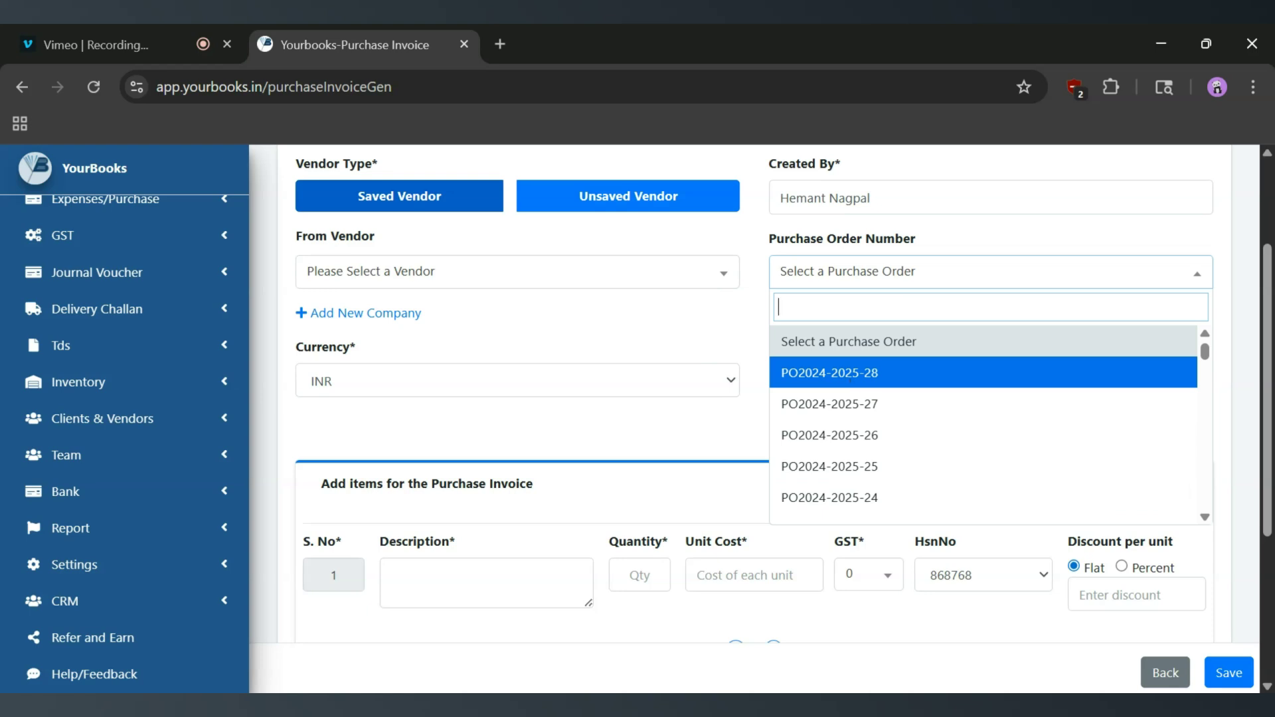
left_click(701, 346)
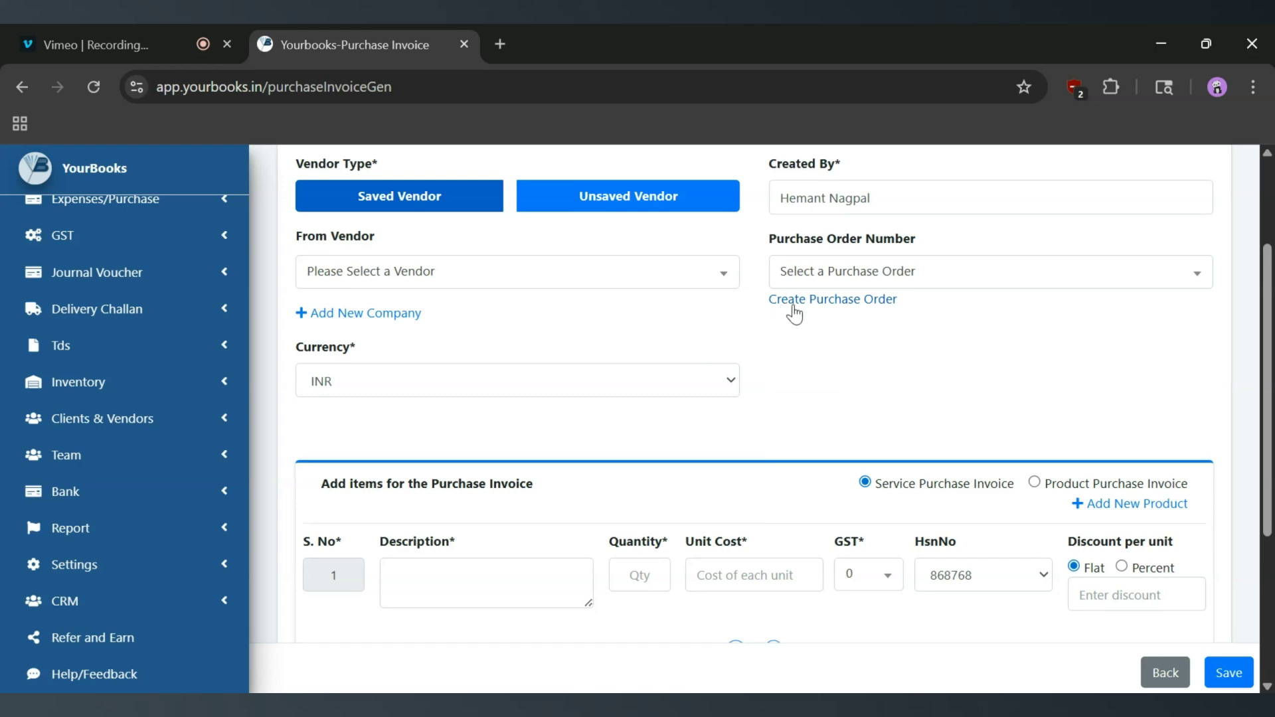
middle_click(857, 307)
left_click(620, 28)
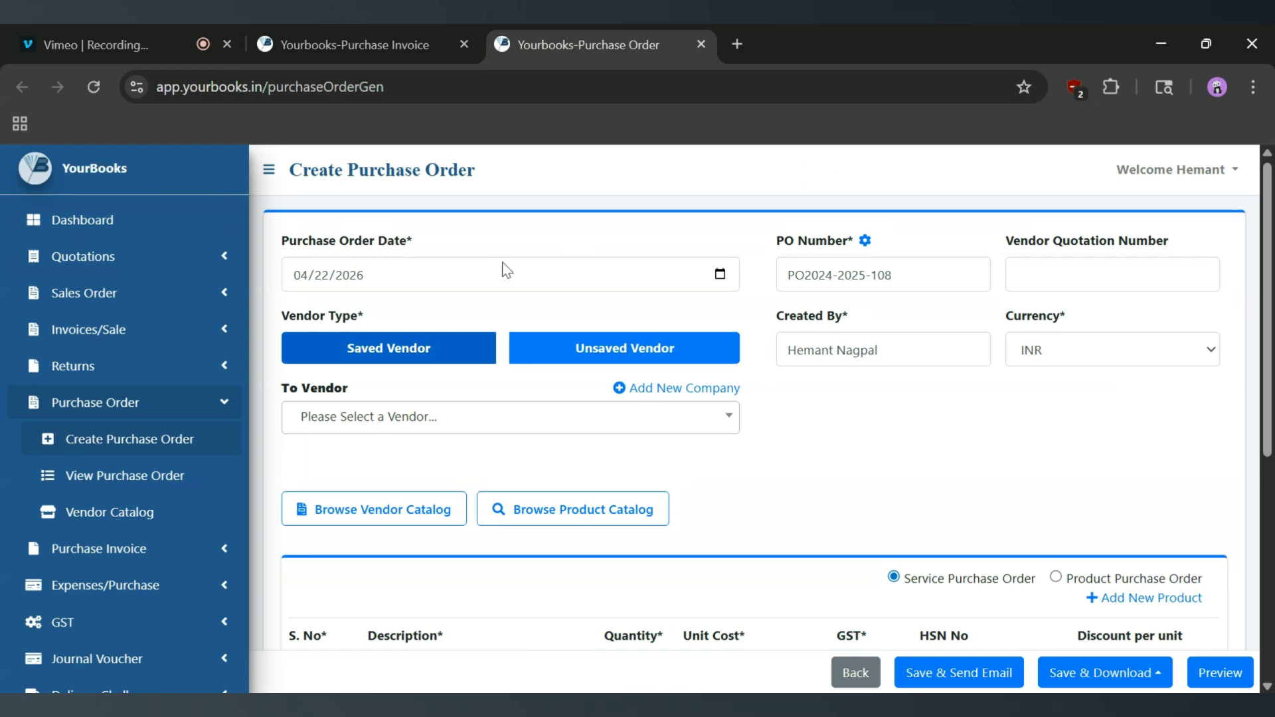
- Back on the purchase invoice tab, choose 20 MICRONS LIMITED as the vendor
left_click(374, 35)
scroll(855, 297, "up", 3)
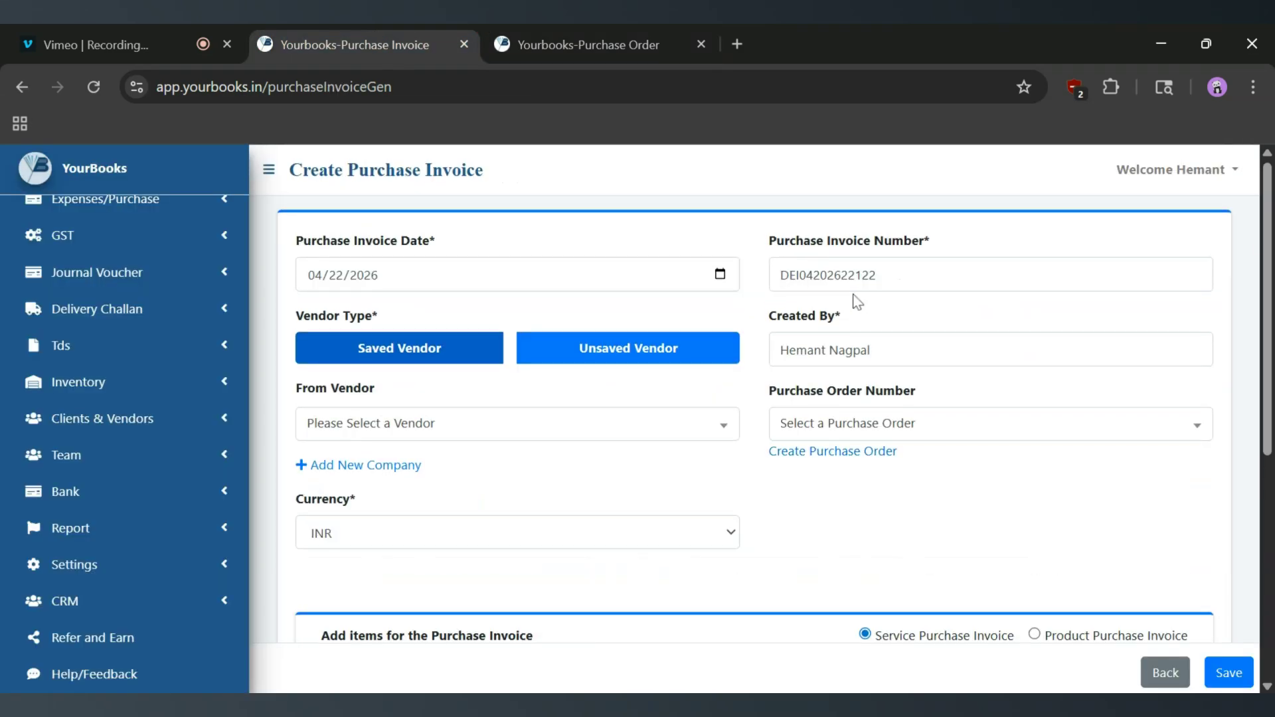
scroll(720, 553, "down", 3)
scroll(722, 554, "up", 3)
left_click(529, 429)
left_click(419, 541)
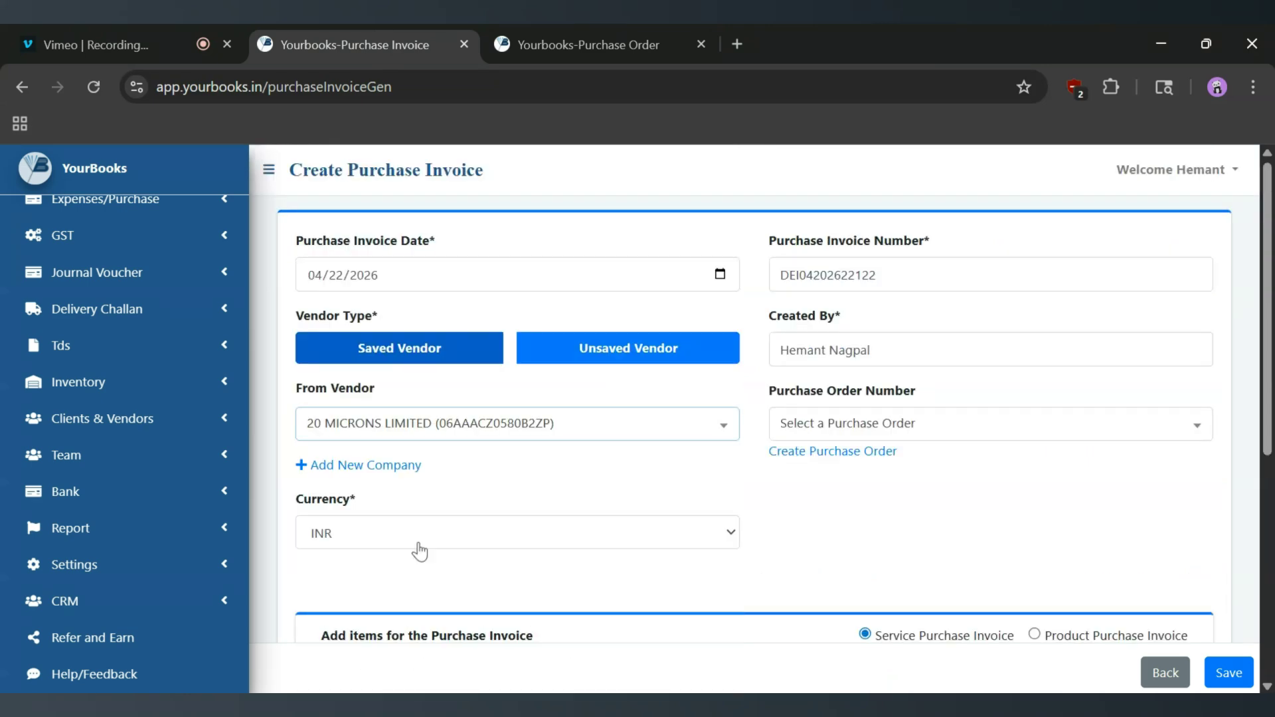
- Highlight the Product Purchase Invoice option and the item Description, Quantity, GST and HSN columns
scroll(419, 551, "down", 5)
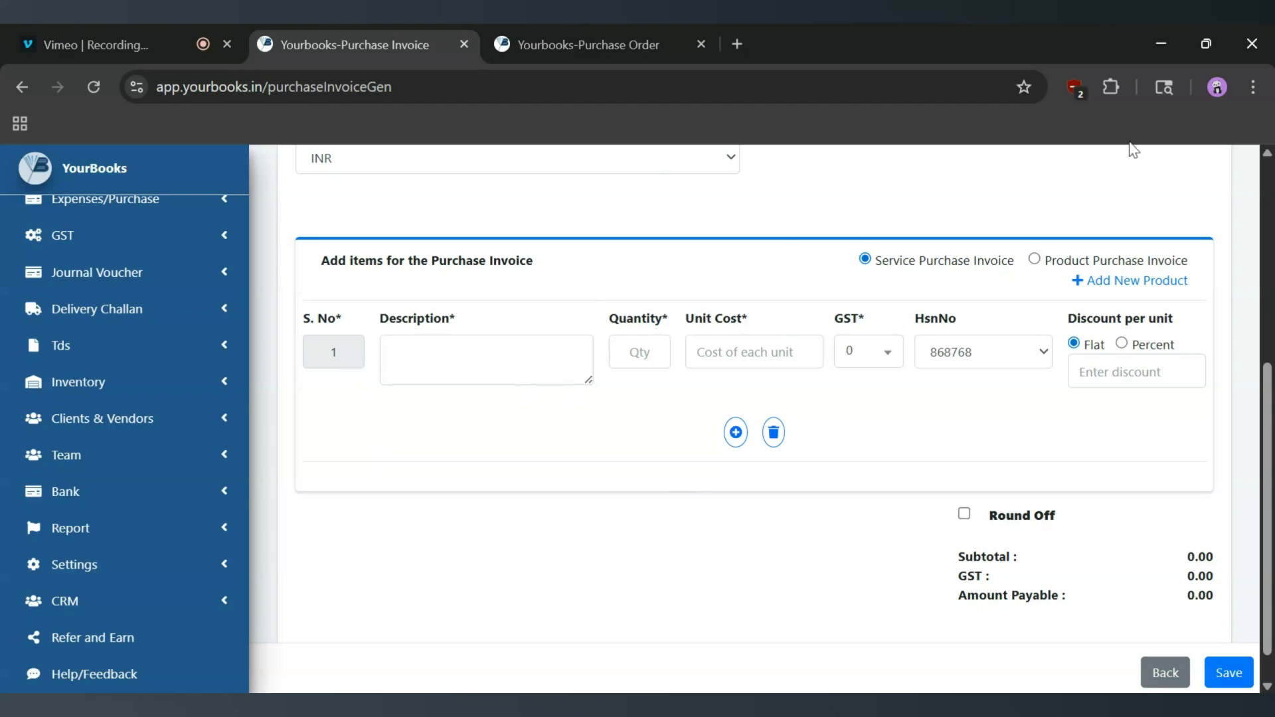
left_click_drag(1052, 261, 1189, 260)
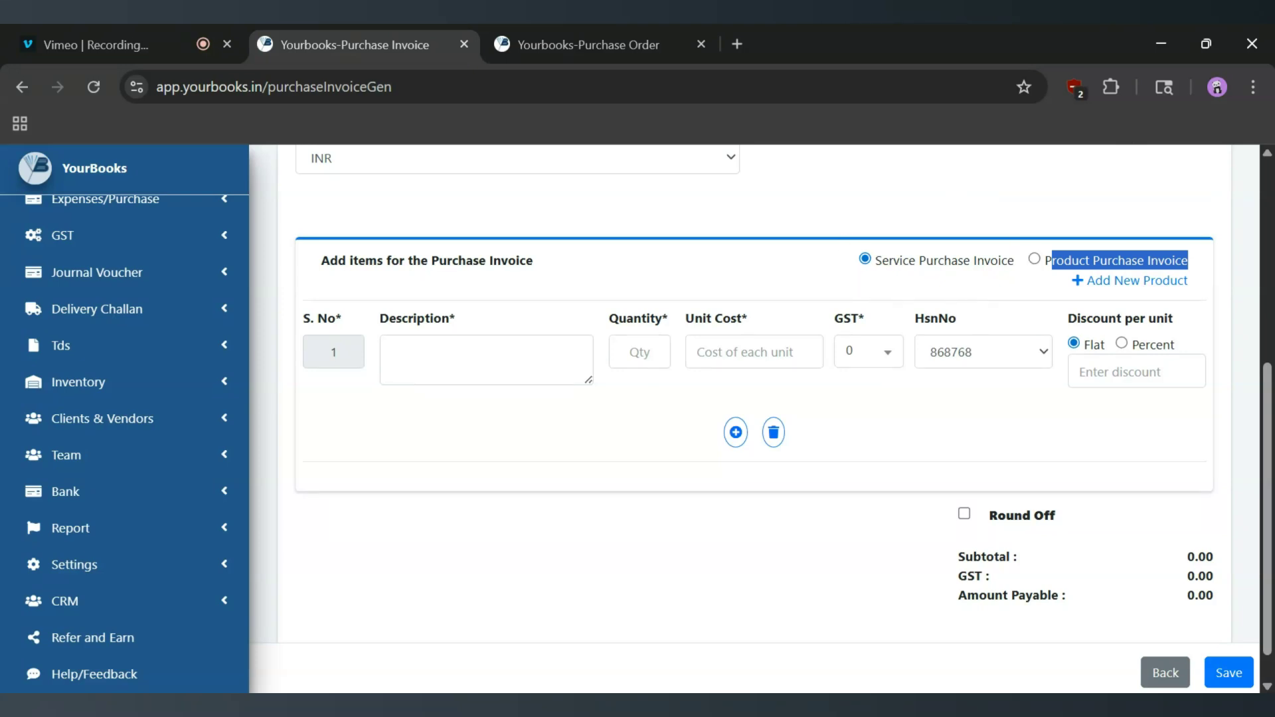
left_click_drag(383, 328, 456, 327)
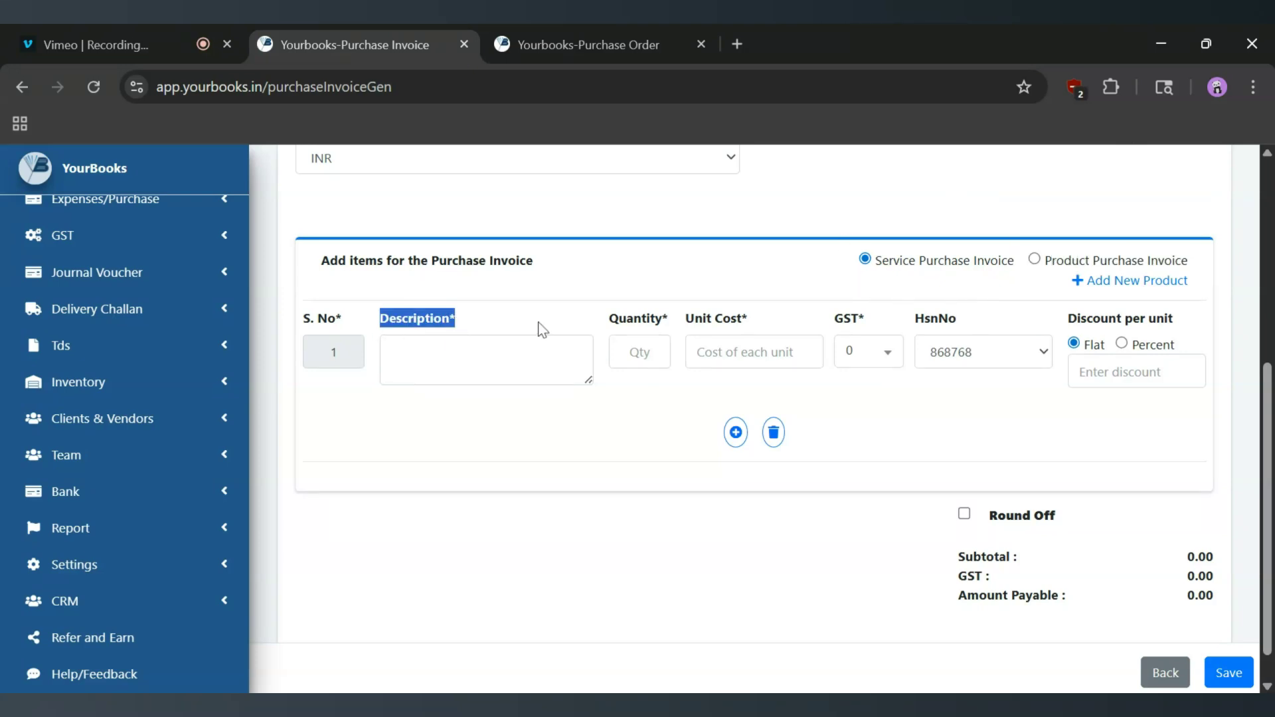
left_click_drag(609, 331, 755, 321)
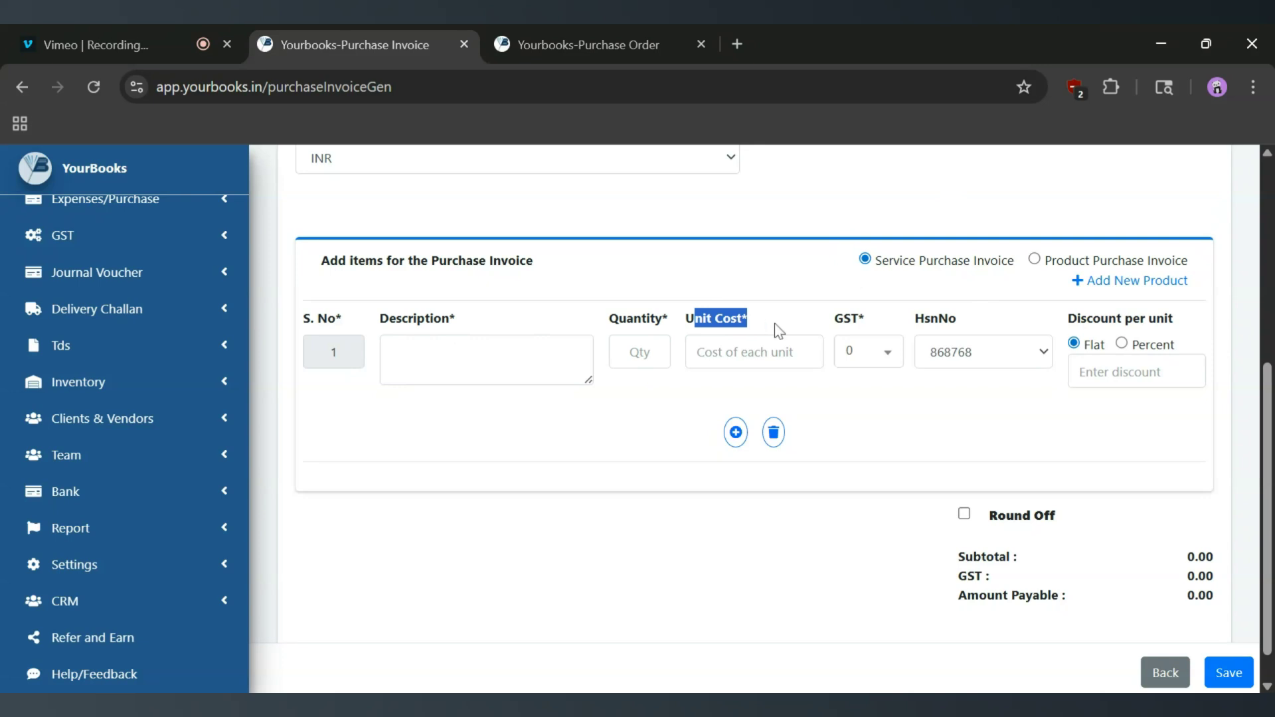
left_click_drag(833, 324, 882, 332)
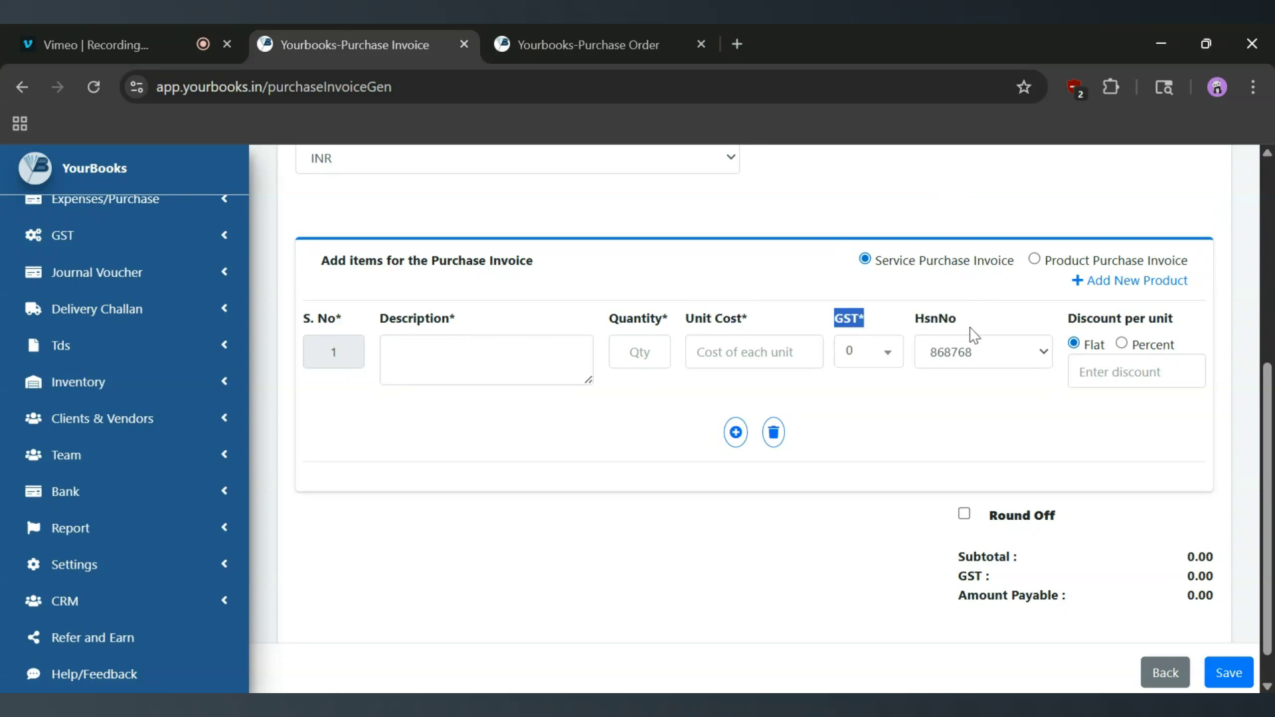
left_click_drag(1071, 330, 1177, 321)
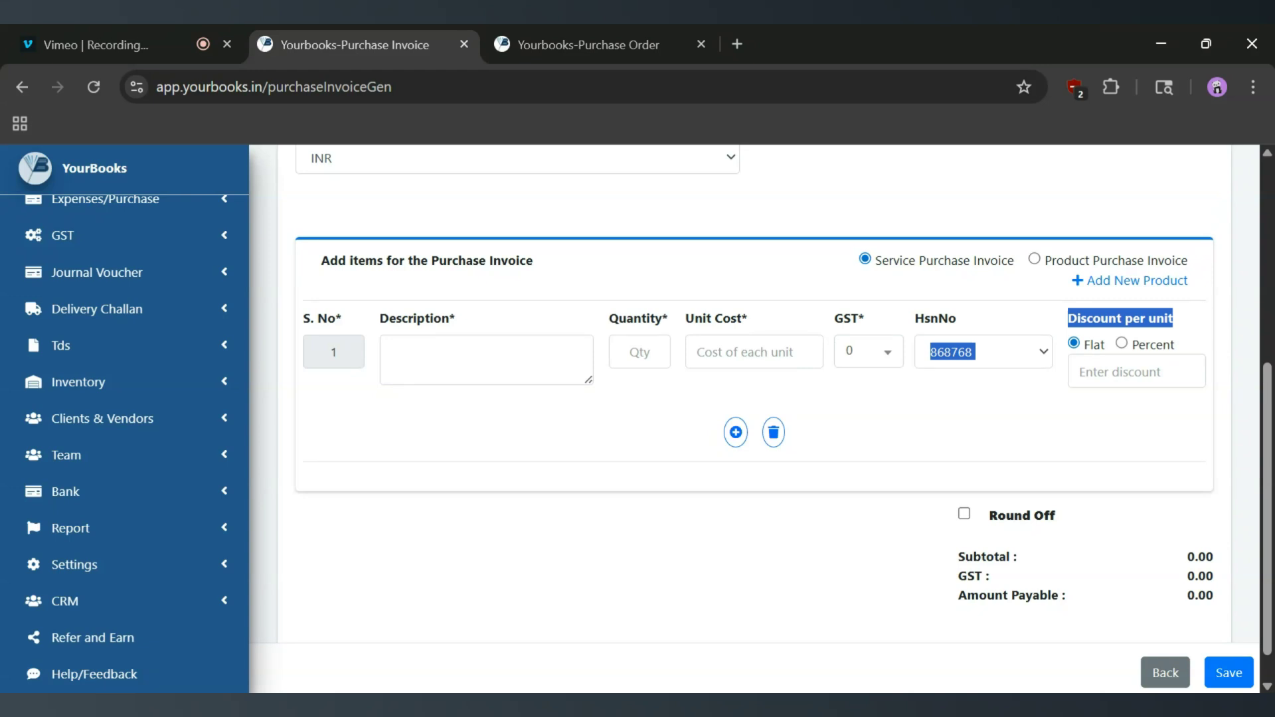
- Fill the item line with quantity 1, unit cost 100 and 2% GST
left_click(478, 358)
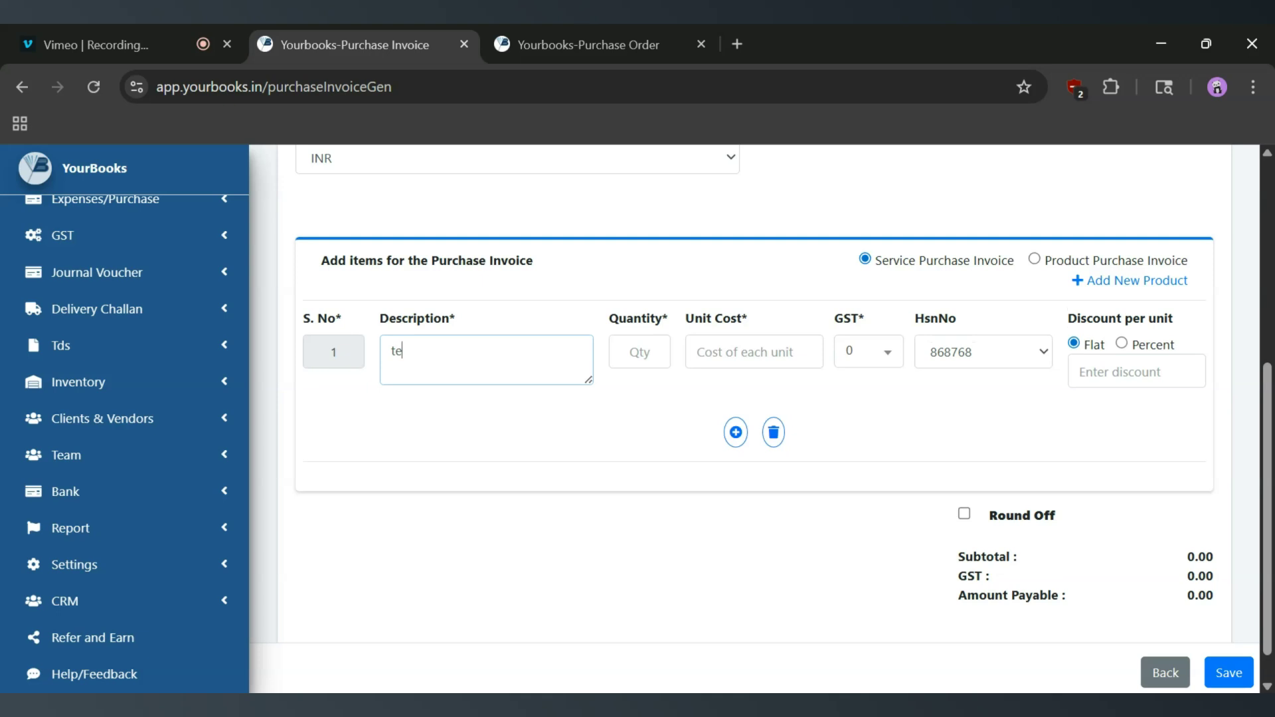
key("Tab")
type("1")
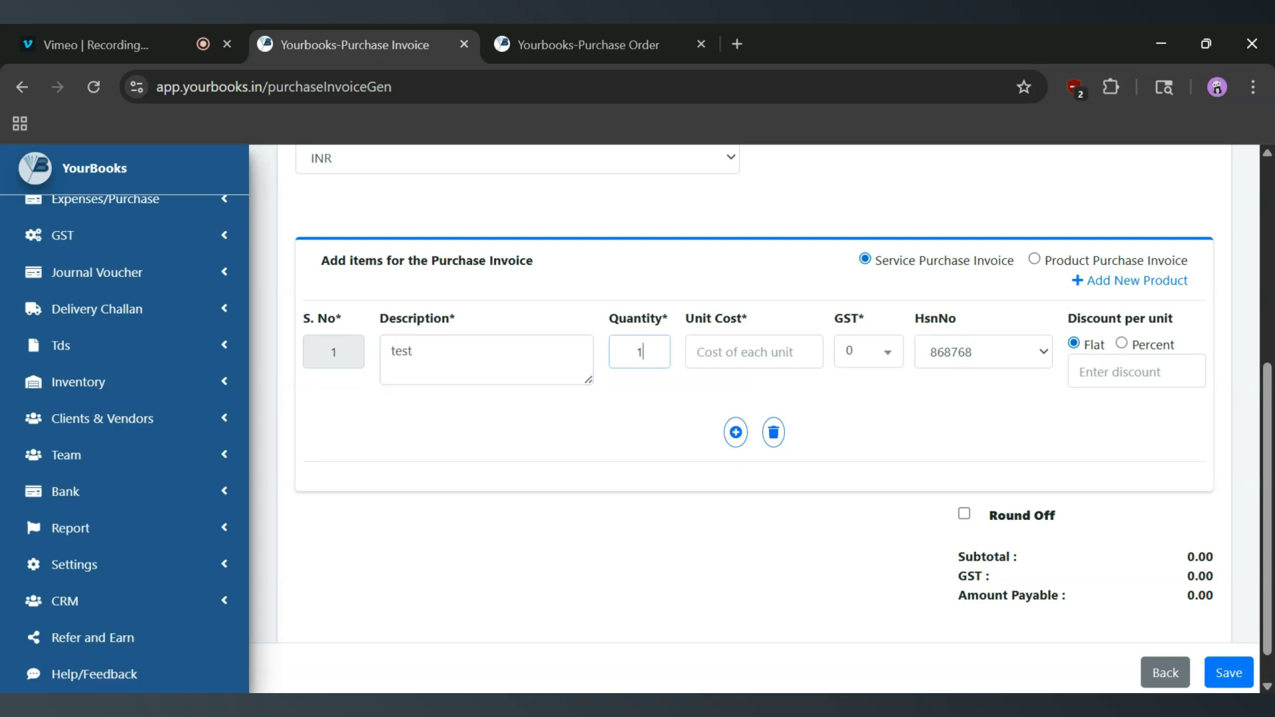
key("Tab")
type("100")
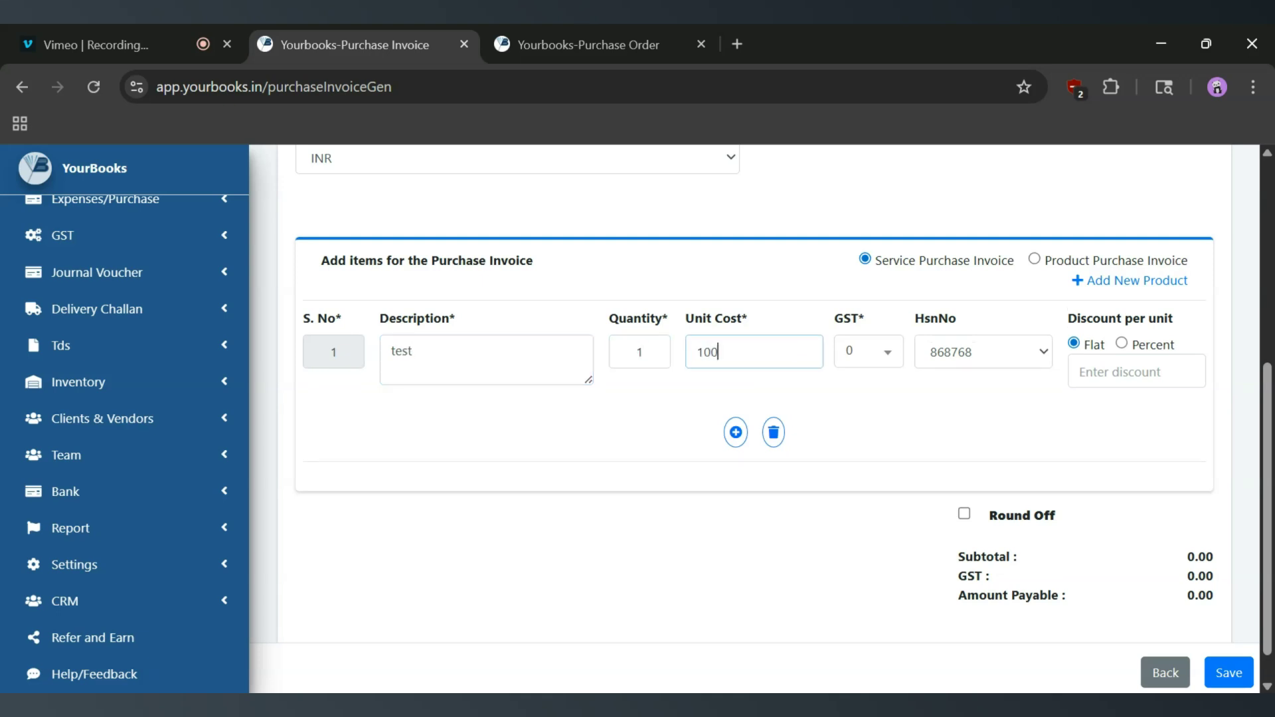
left_click(889, 350)
left_click(855, 449)
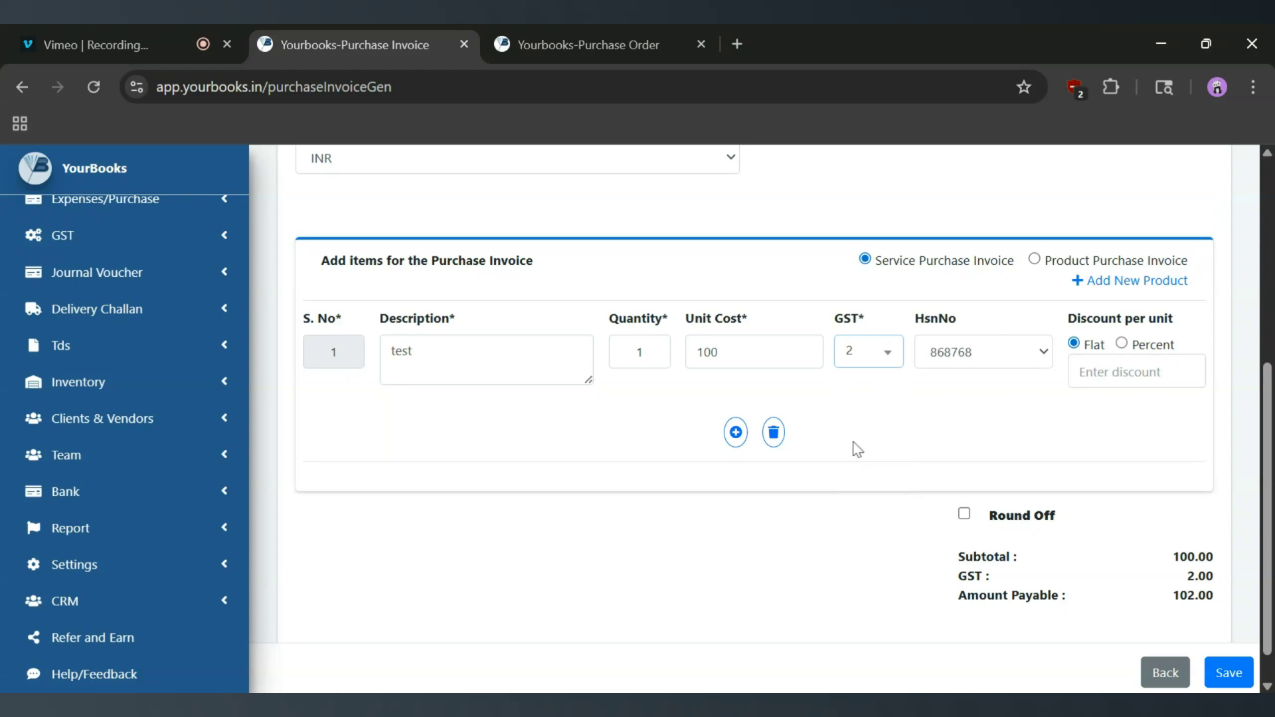
scroll(823, 399, "down", 1)
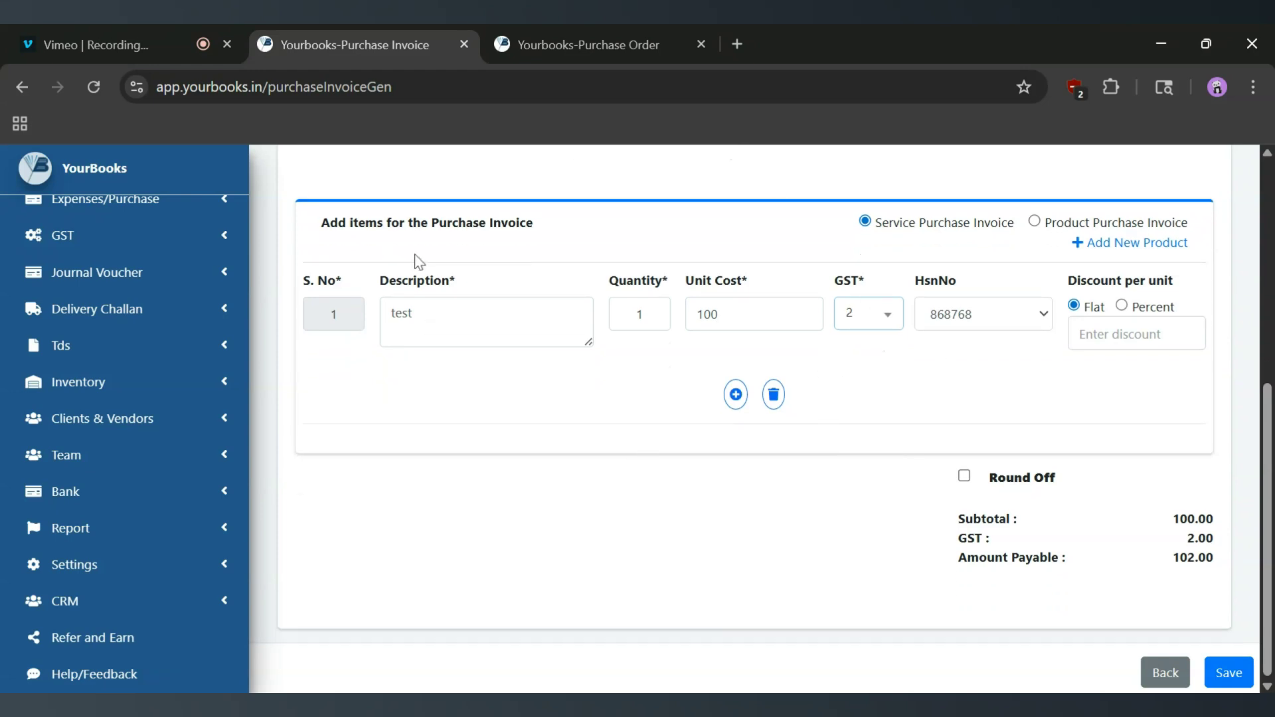
- Add and remove two extra item rows, then save the 102.00 invoice
left_click(734, 399)
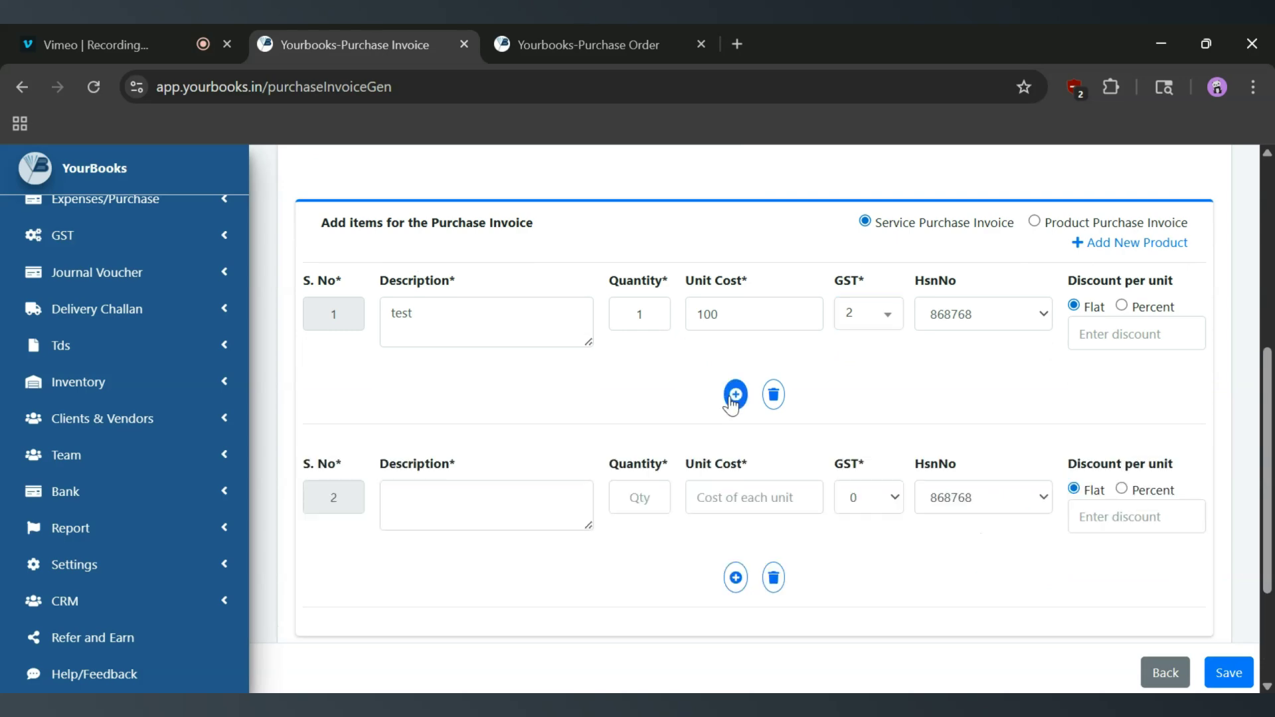
left_click(737, 580)
scroll(736, 578, "down", 5)
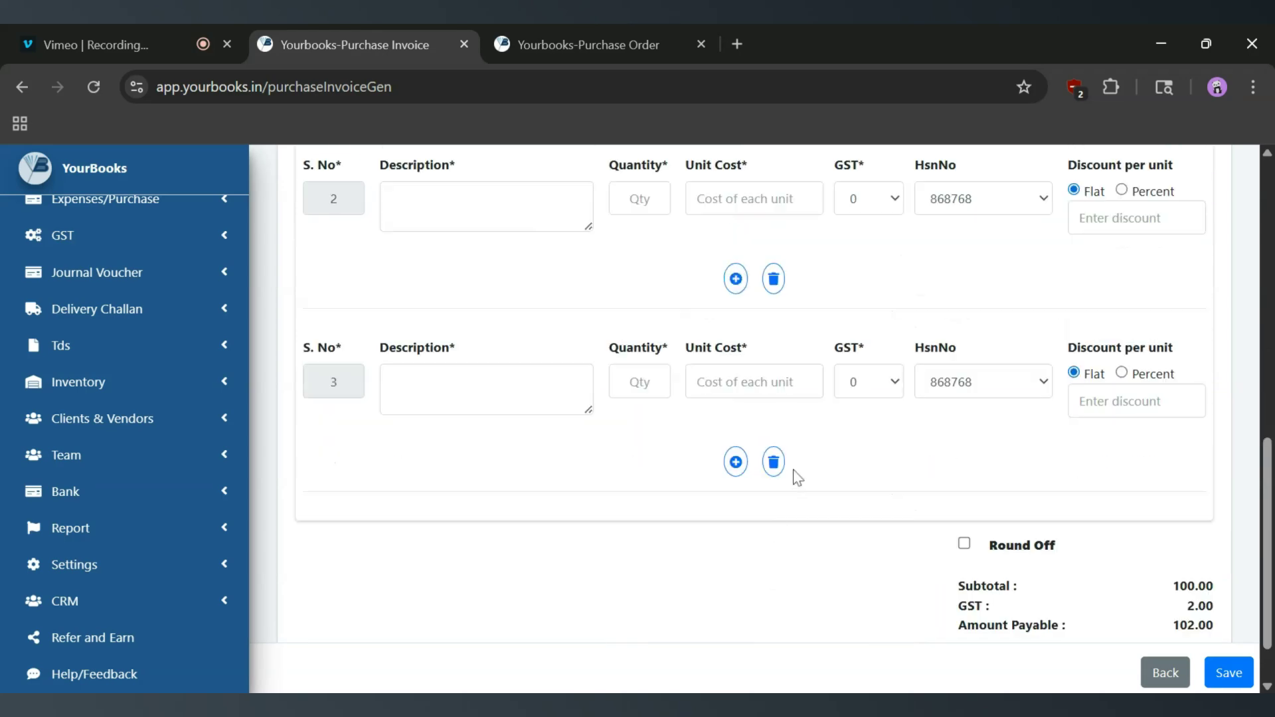
left_click(774, 464)
left_click(774, 394)
scroll(774, 412, "up", 2)
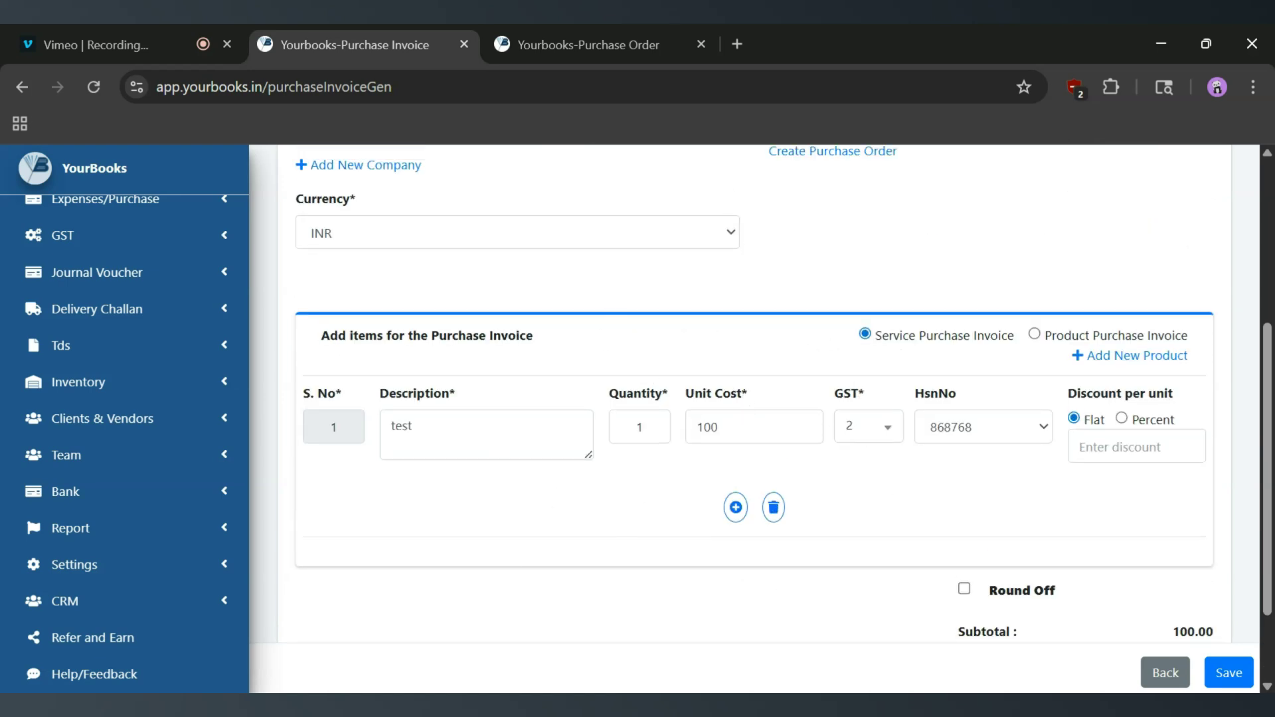
scroll(731, 398, "up", 3)
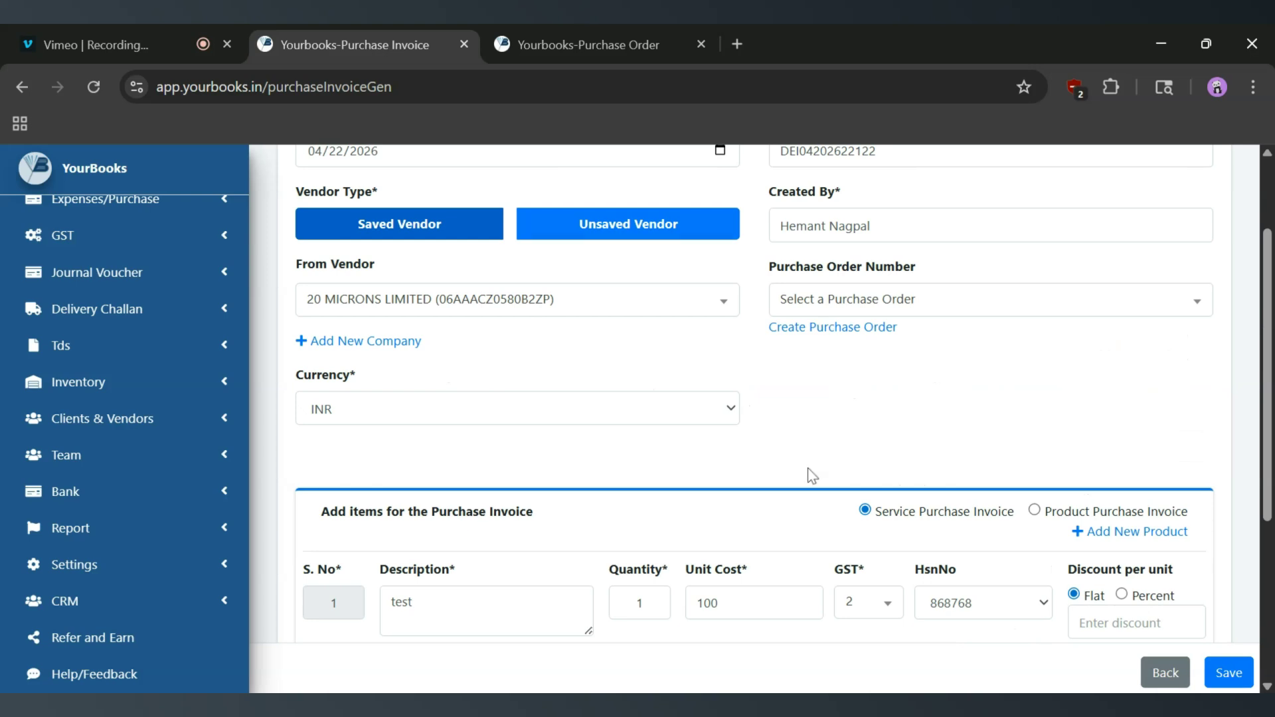
scroll(816, 398, "down", 4)
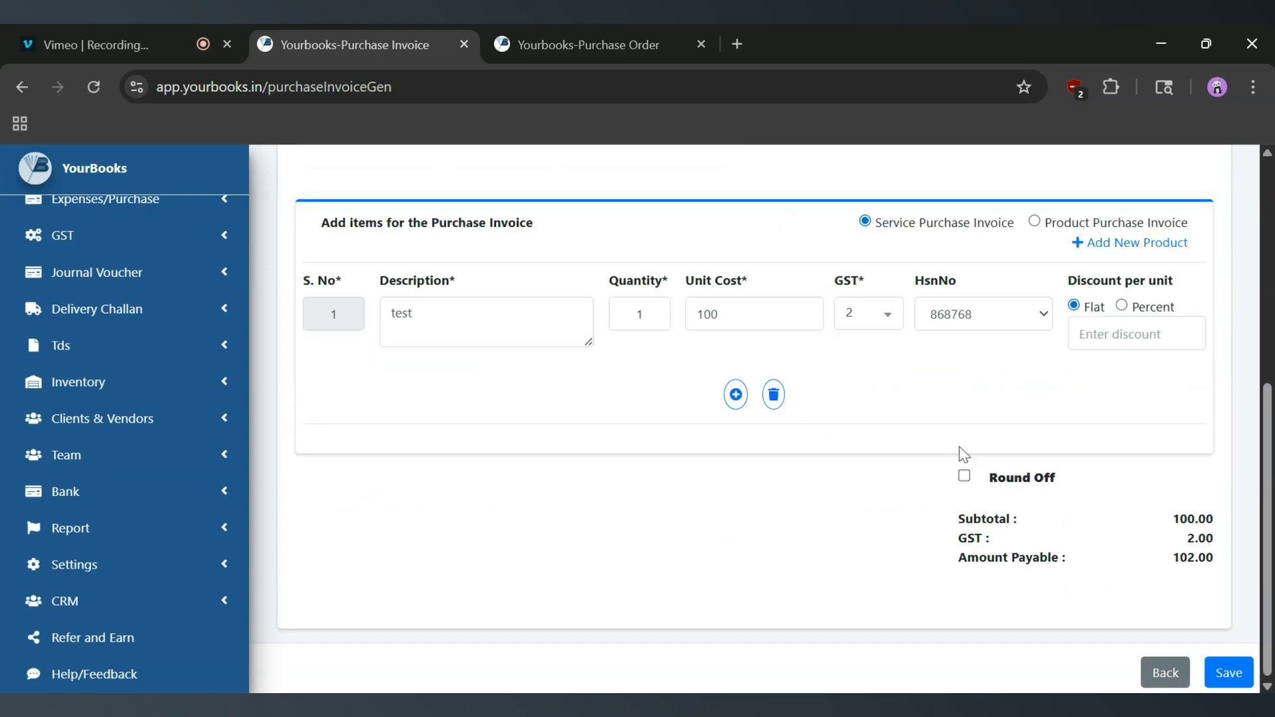
left_click(1240, 684)
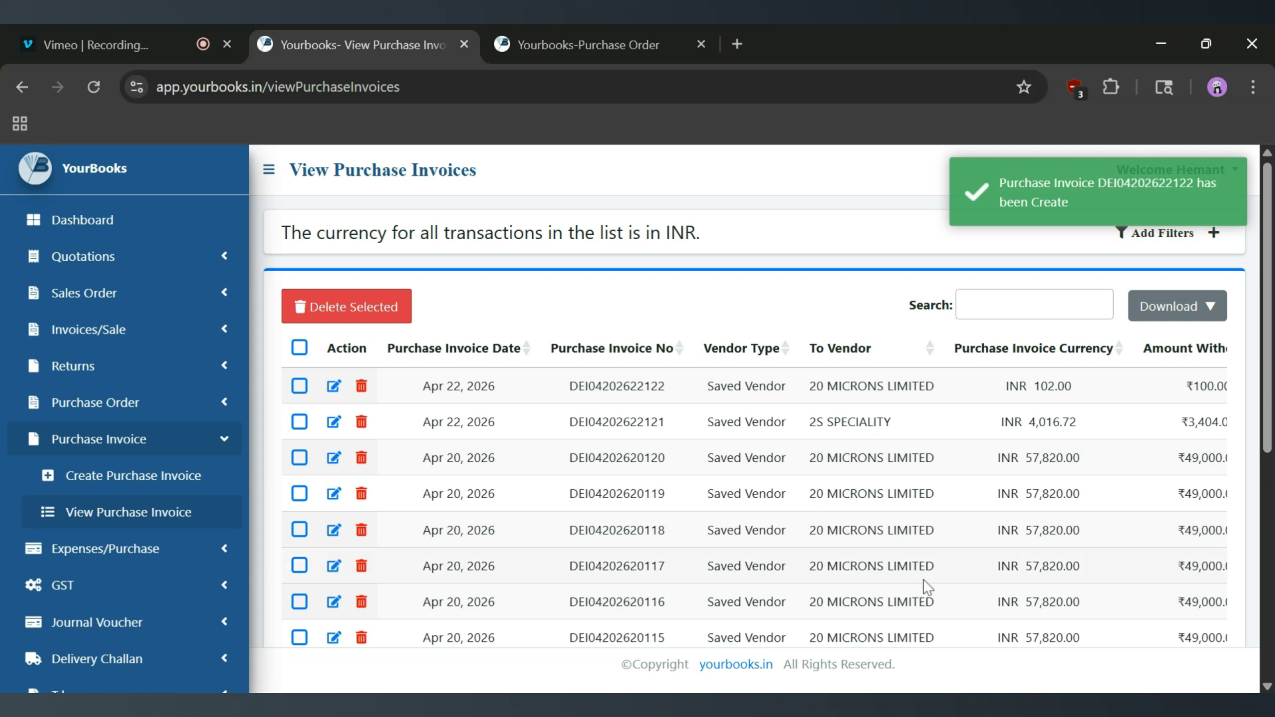
left_click_drag(499, 387, 420, 388)
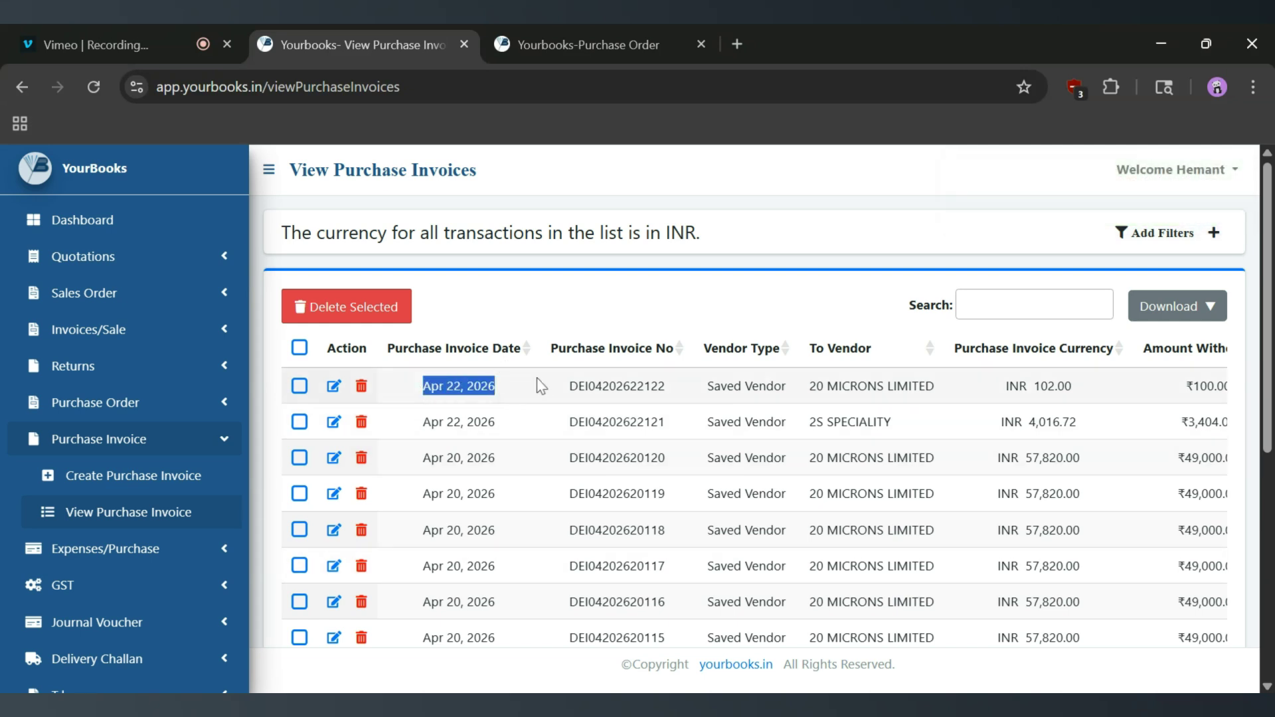
left_click_drag(571, 393, 669, 387)
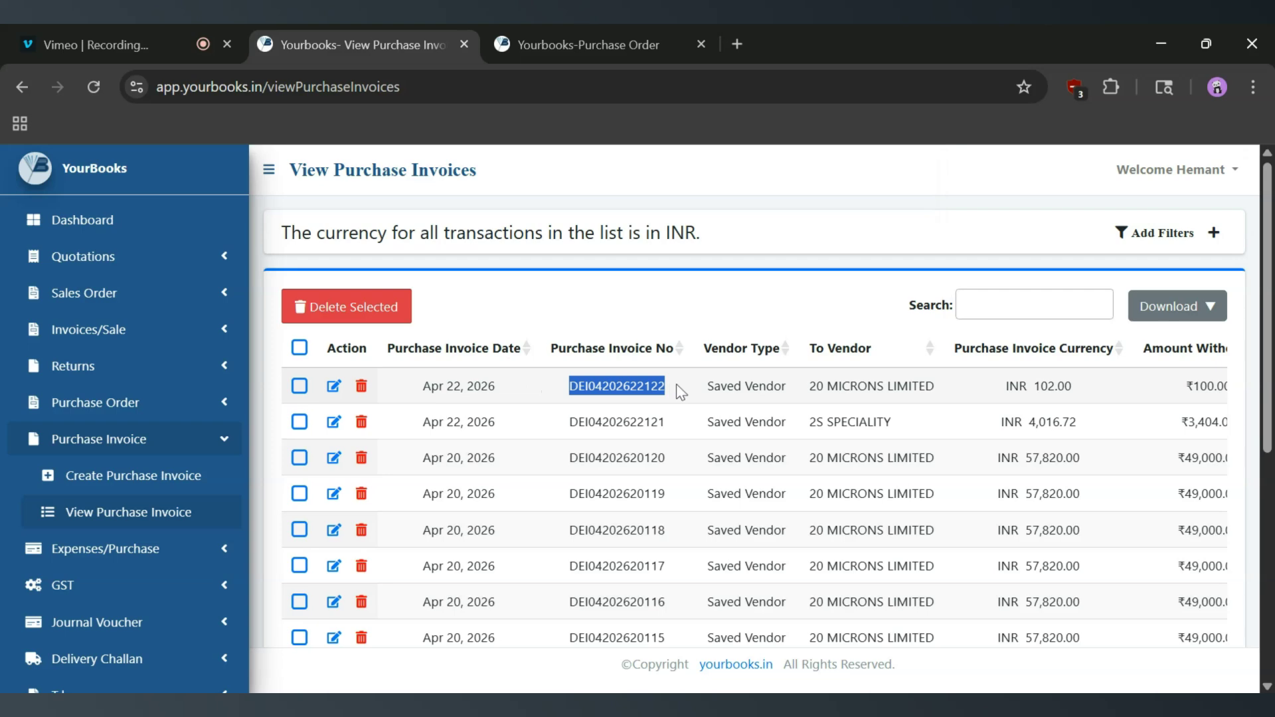
scroll(780, 395, "right", 3)
scroll(786, 391, "right", 3)
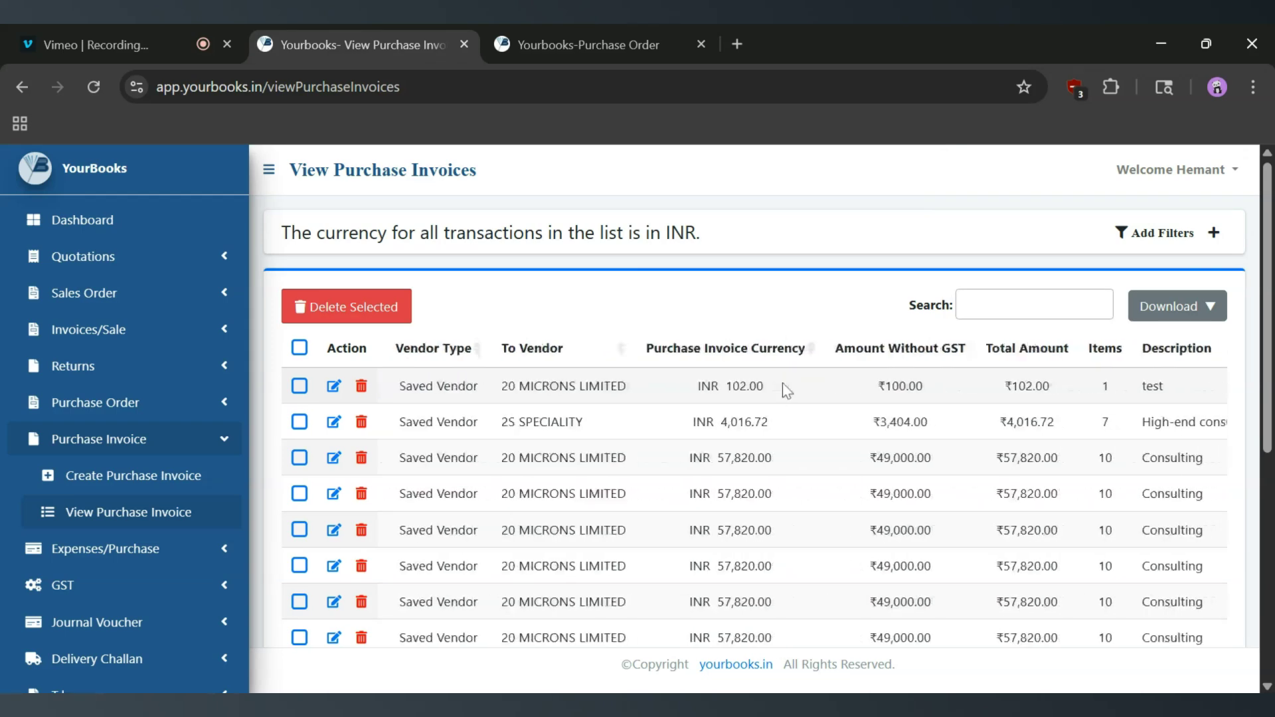
scroll(904, 386, "right", 5)
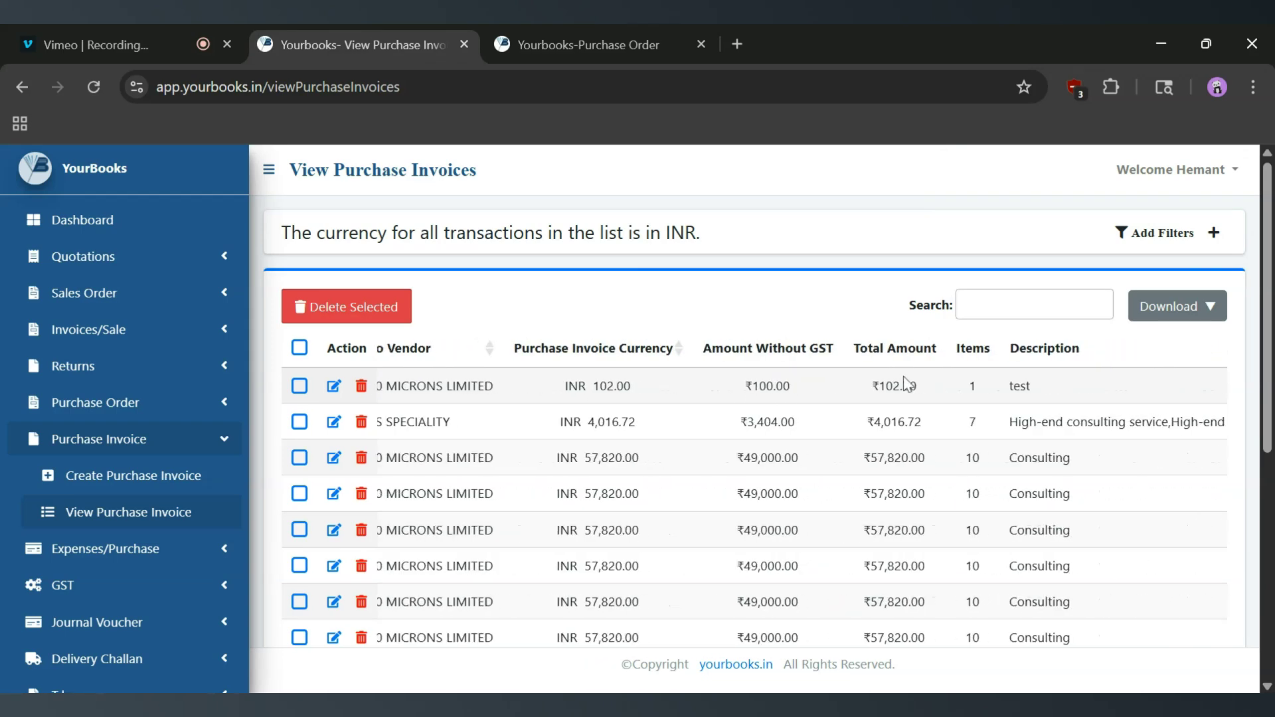
scroll(570, 386, "left", 10)
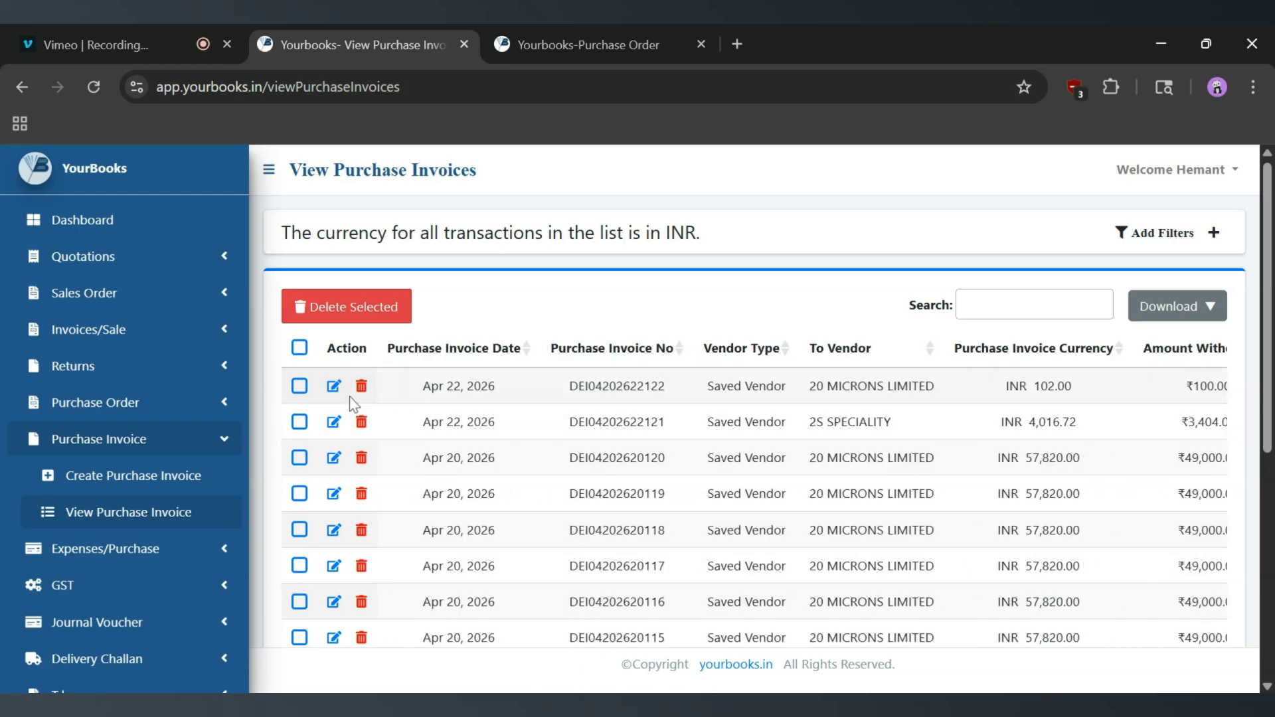
left_click(334, 387)
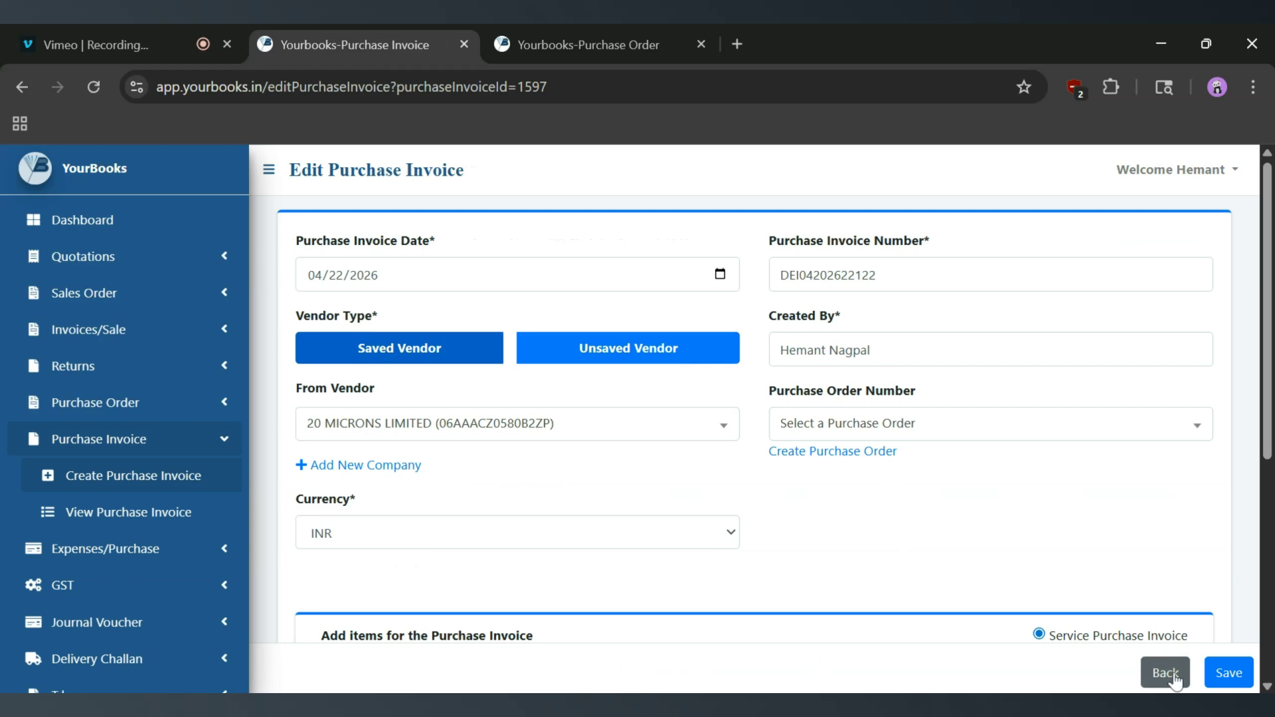
left_click(1164, 673)
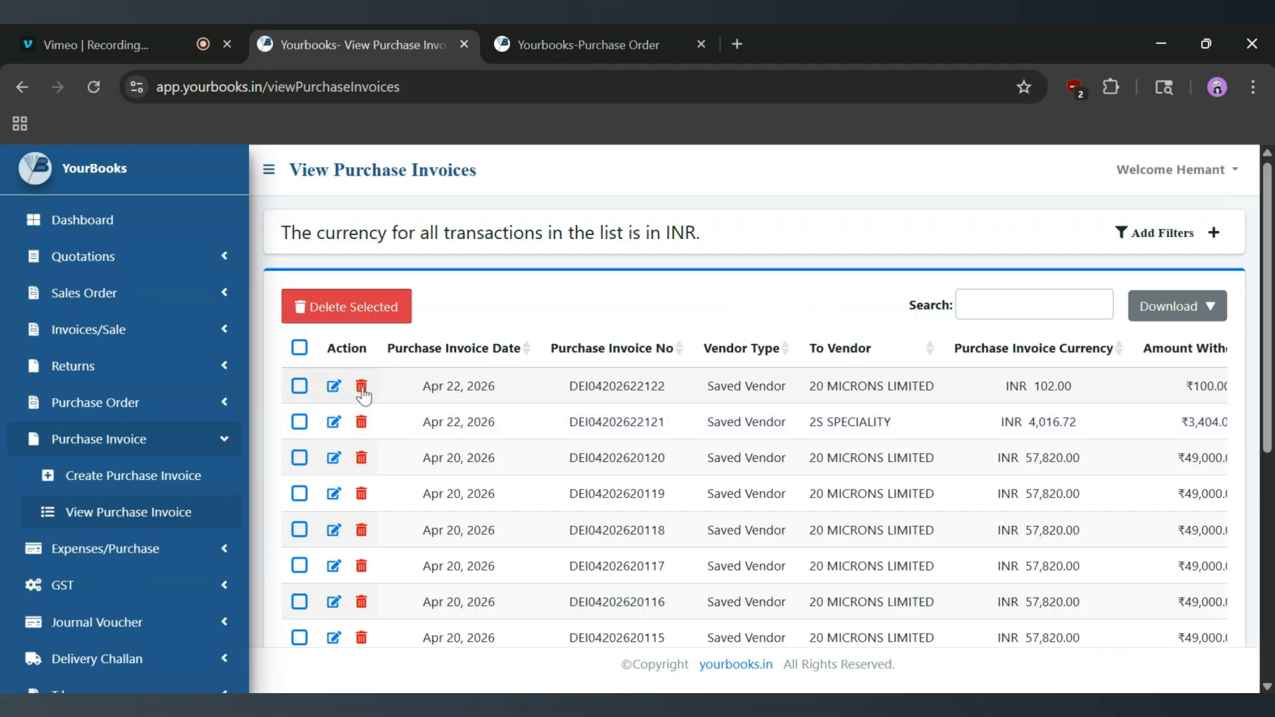
left_click(299, 386)
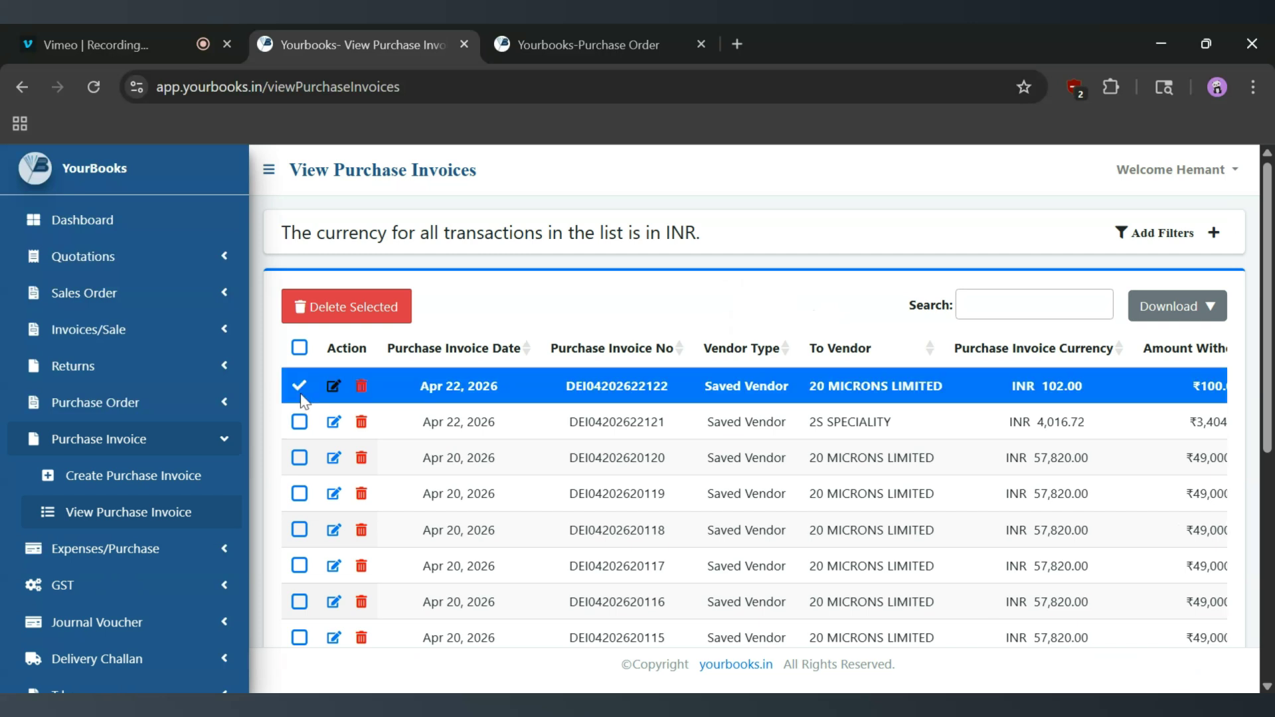
left_click(299, 422)
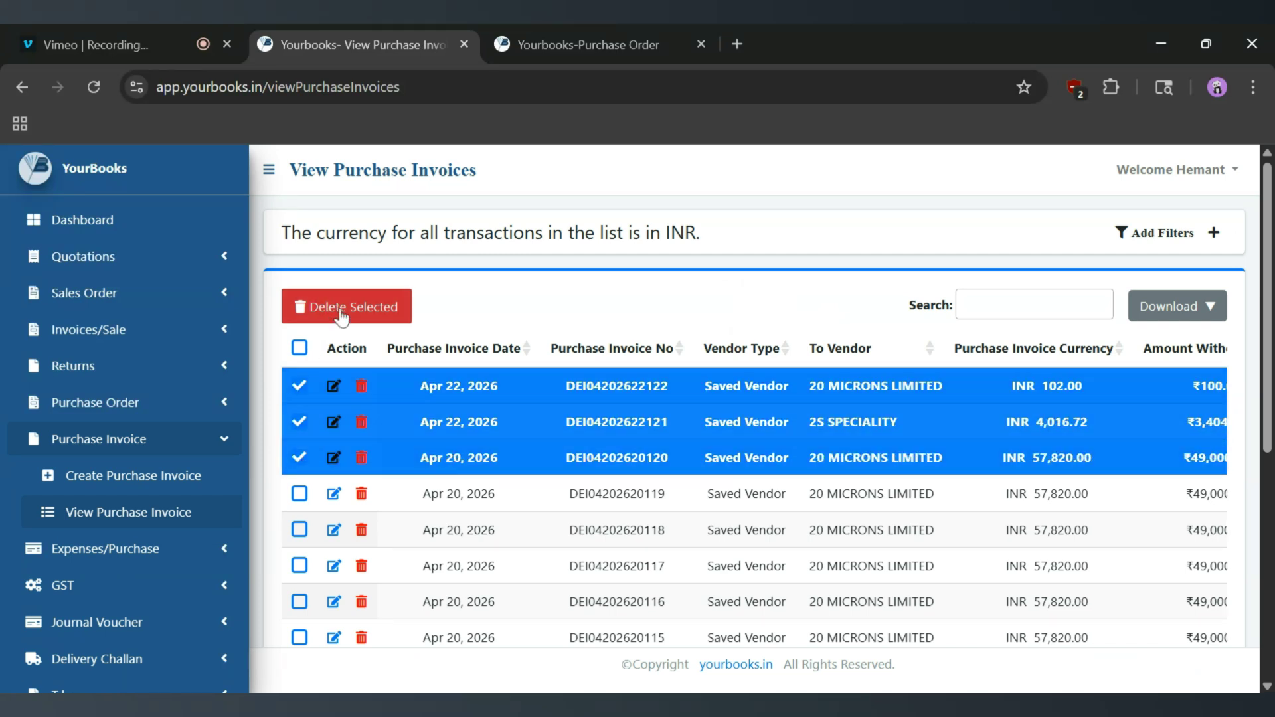
left_click(299, 348)
left_click(299, 349)
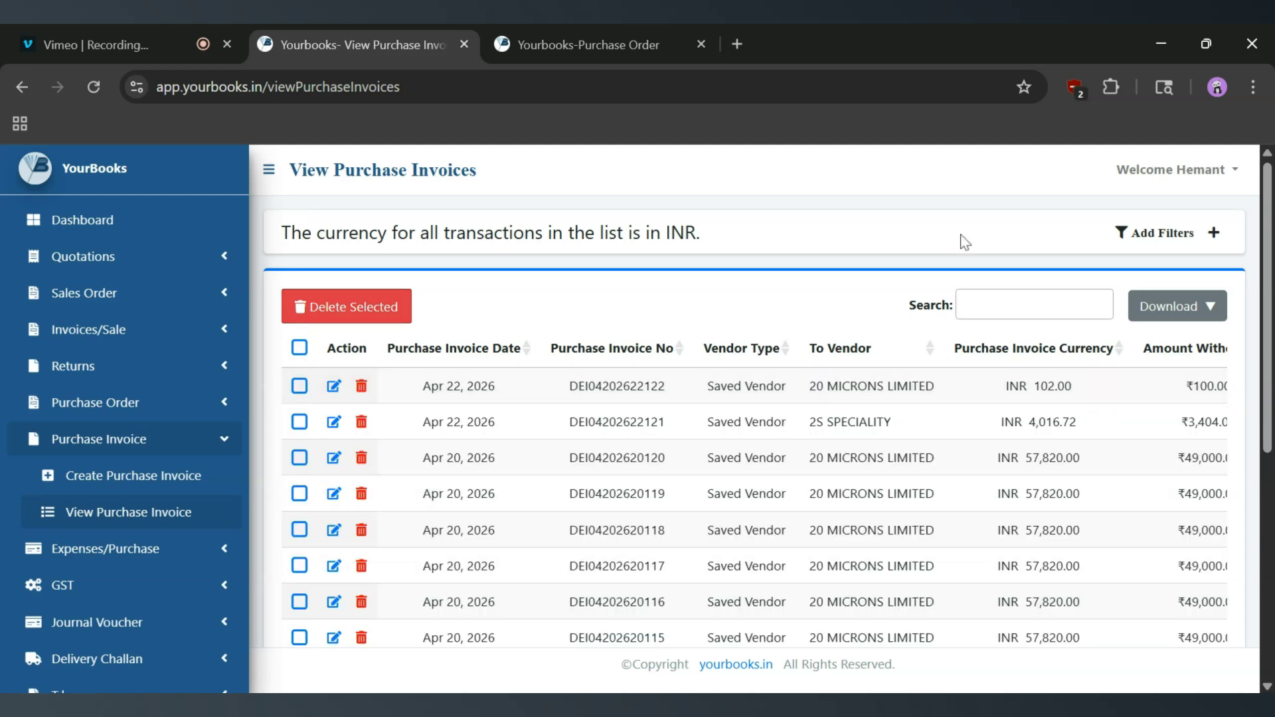
left_click(1155, 244)
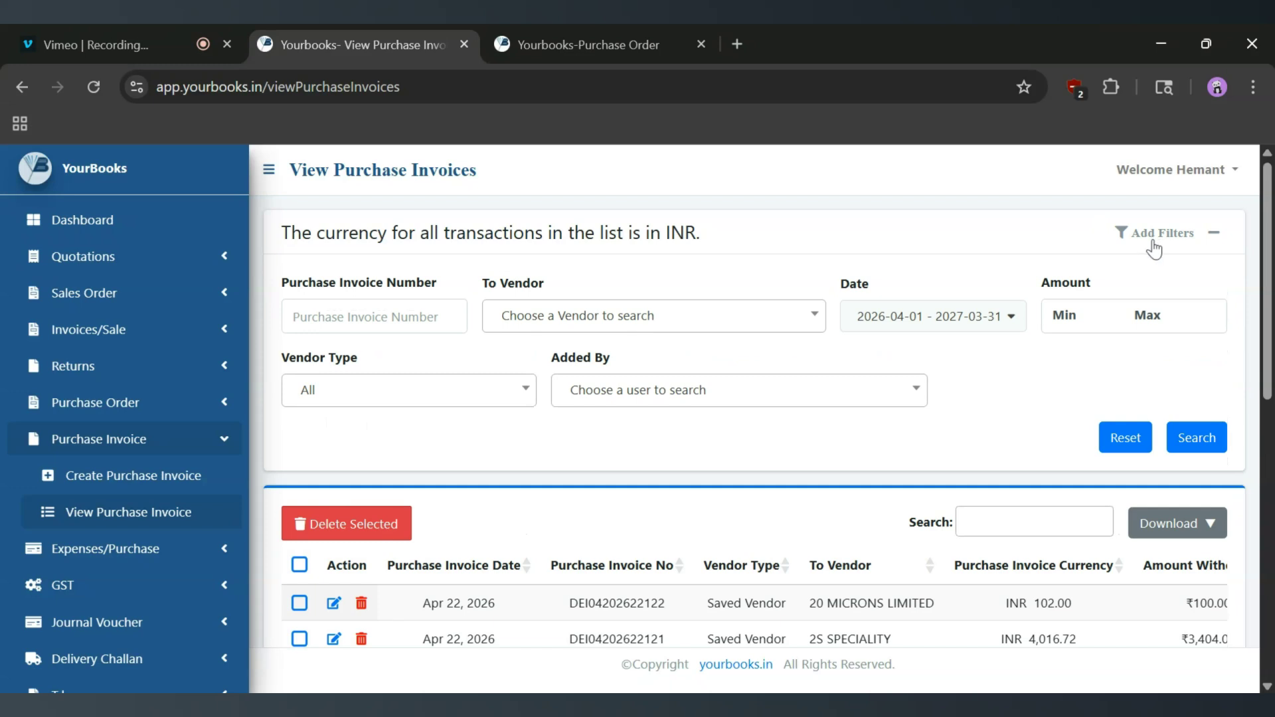
left_click(352, 317)
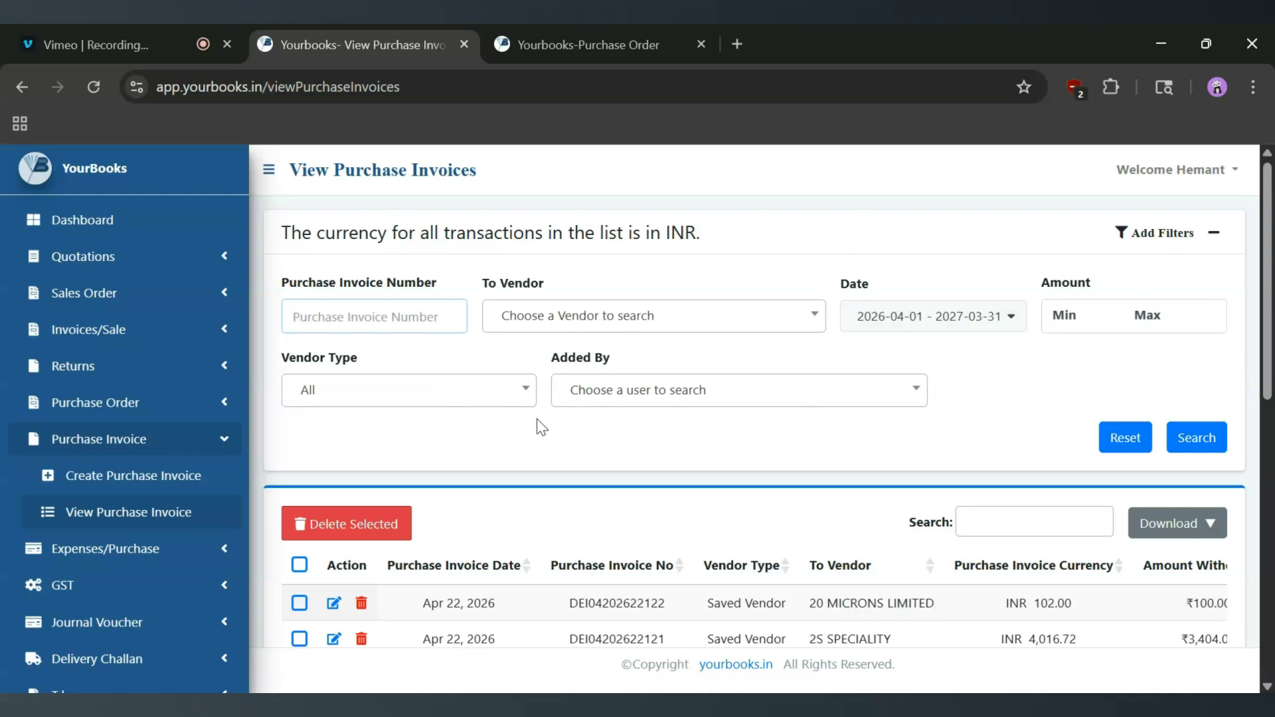
left_click(1137, 244)
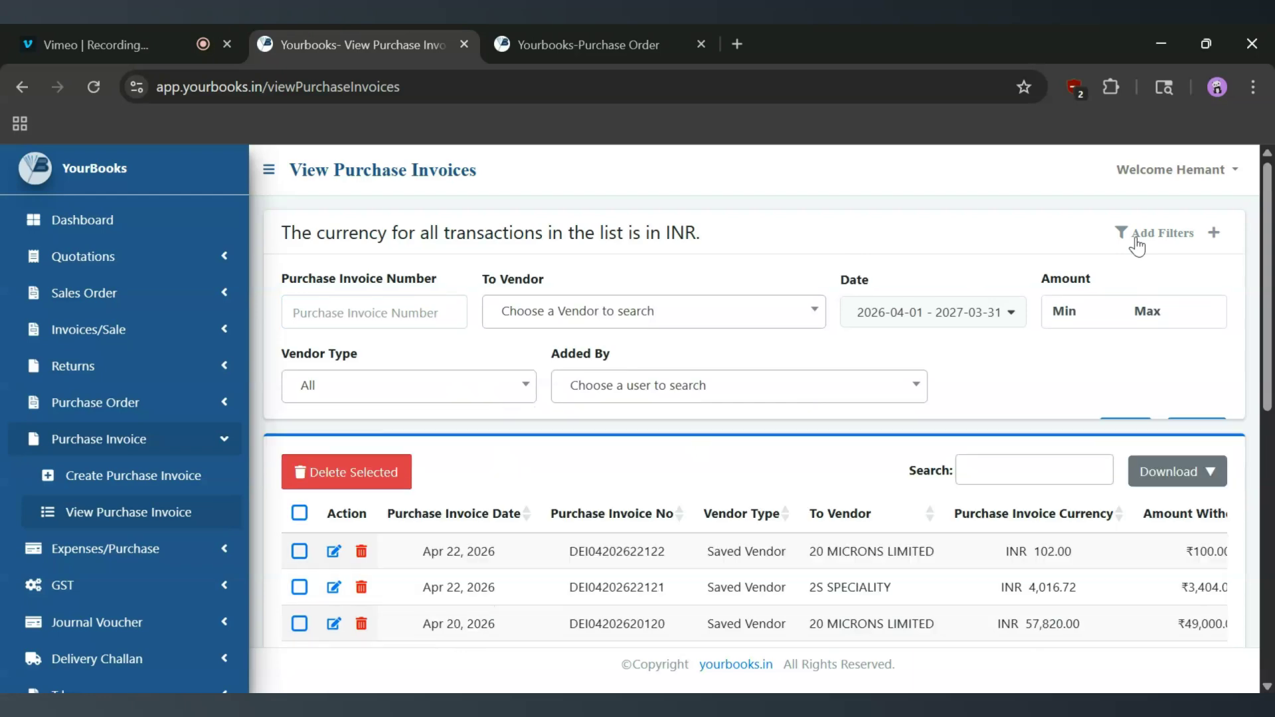
scroll(900, 401, "down", 2)
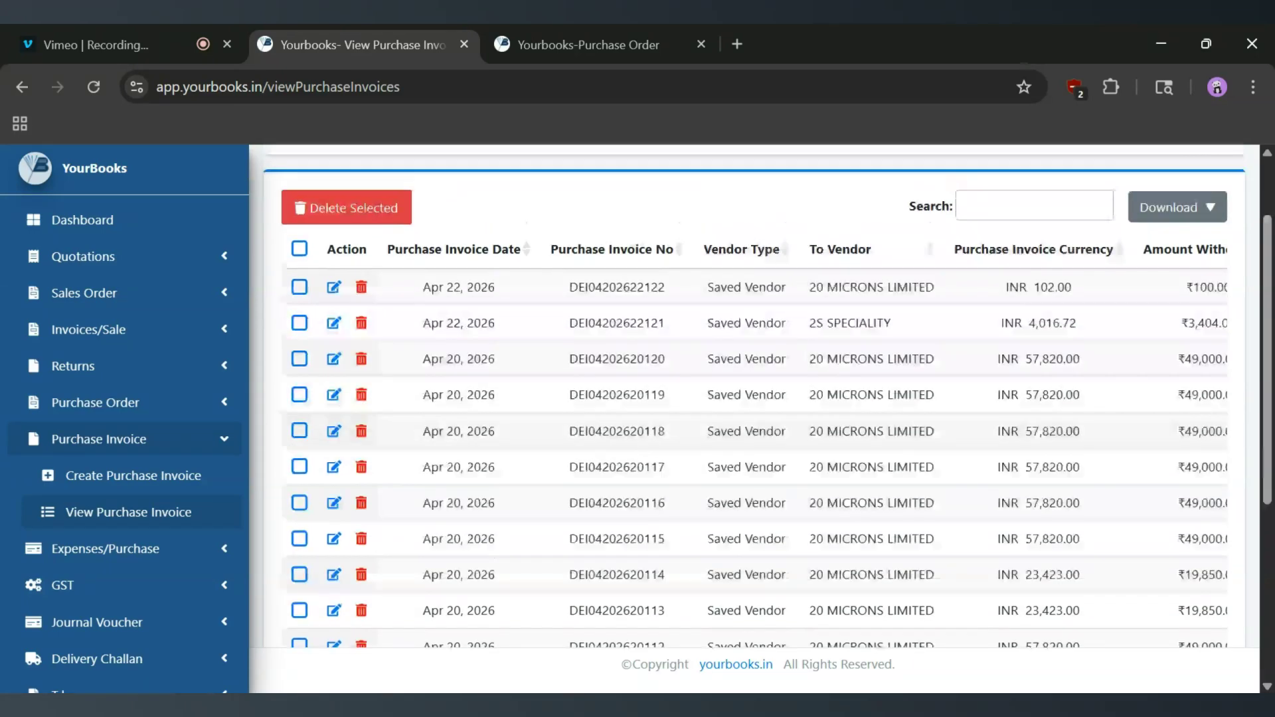
scroll(677, 330, "up", 1)
left_click_drag(670, 330, 566, 336)
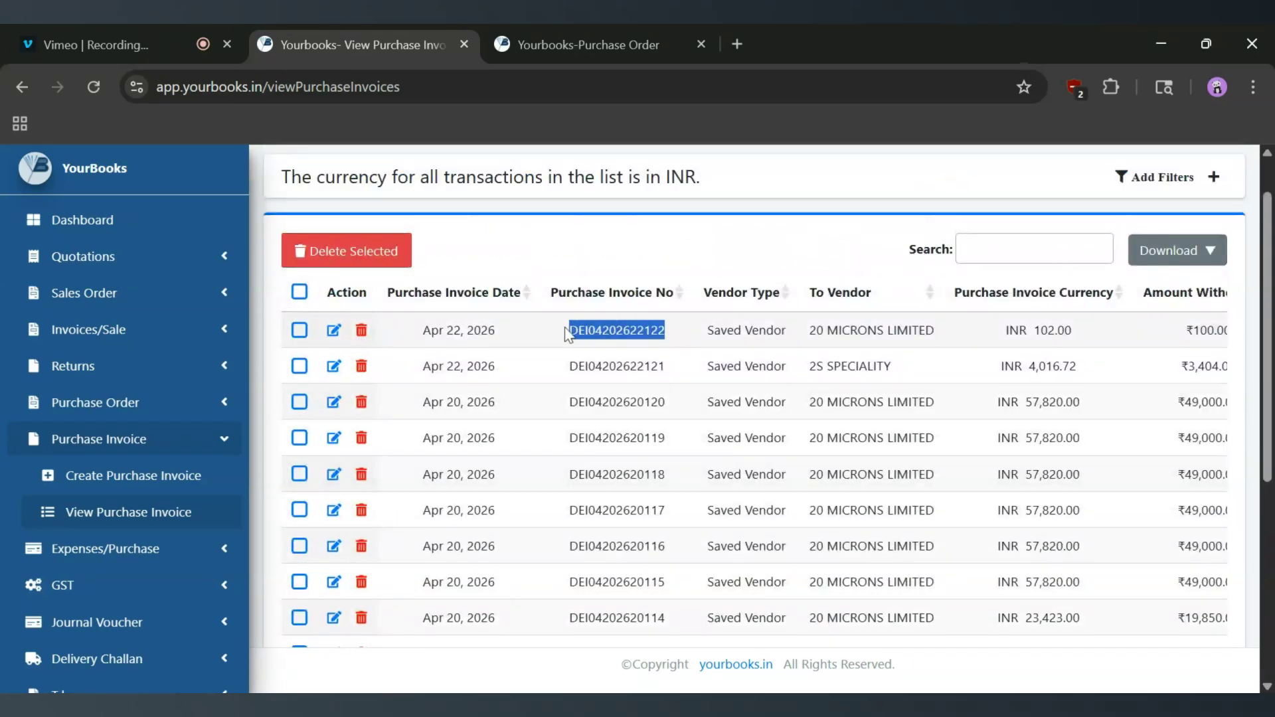
- Start a new purchase invoice for 20 MICRONS LIMITED as a Product Purchase Invoice
left_click(93, 484)
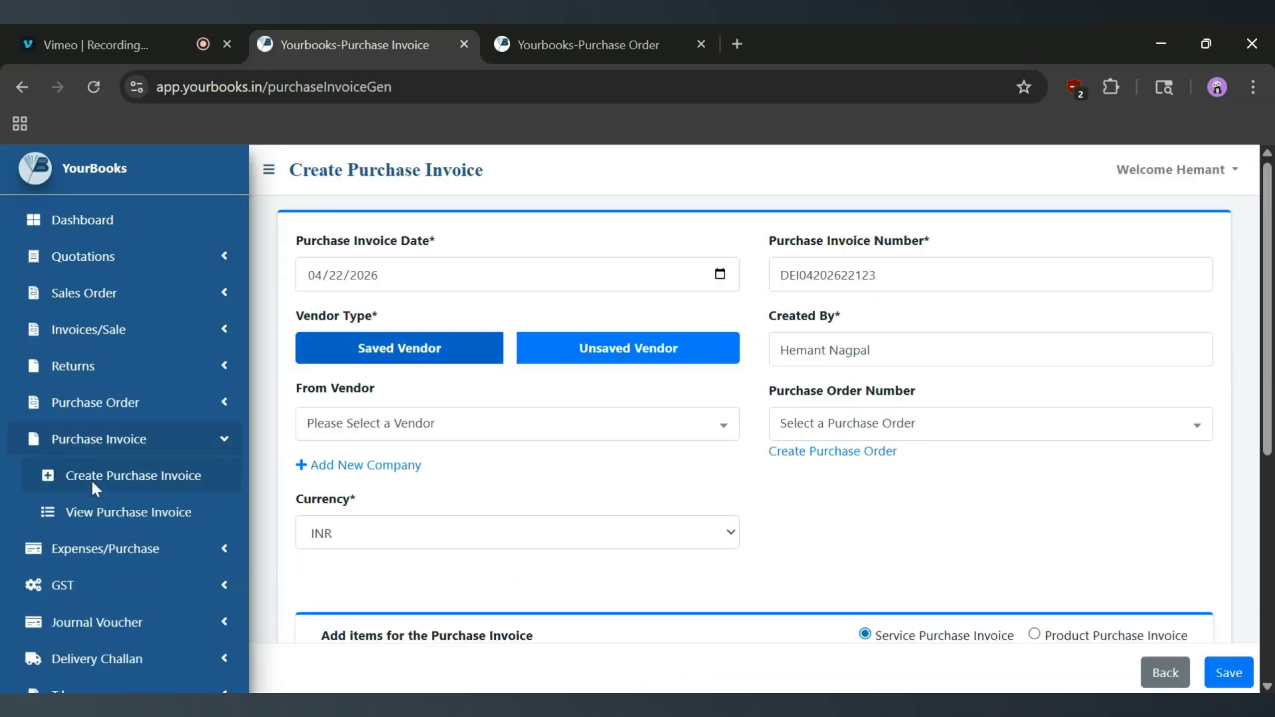
scroll(541, 475, "down", 1)
left_click(441, 335)
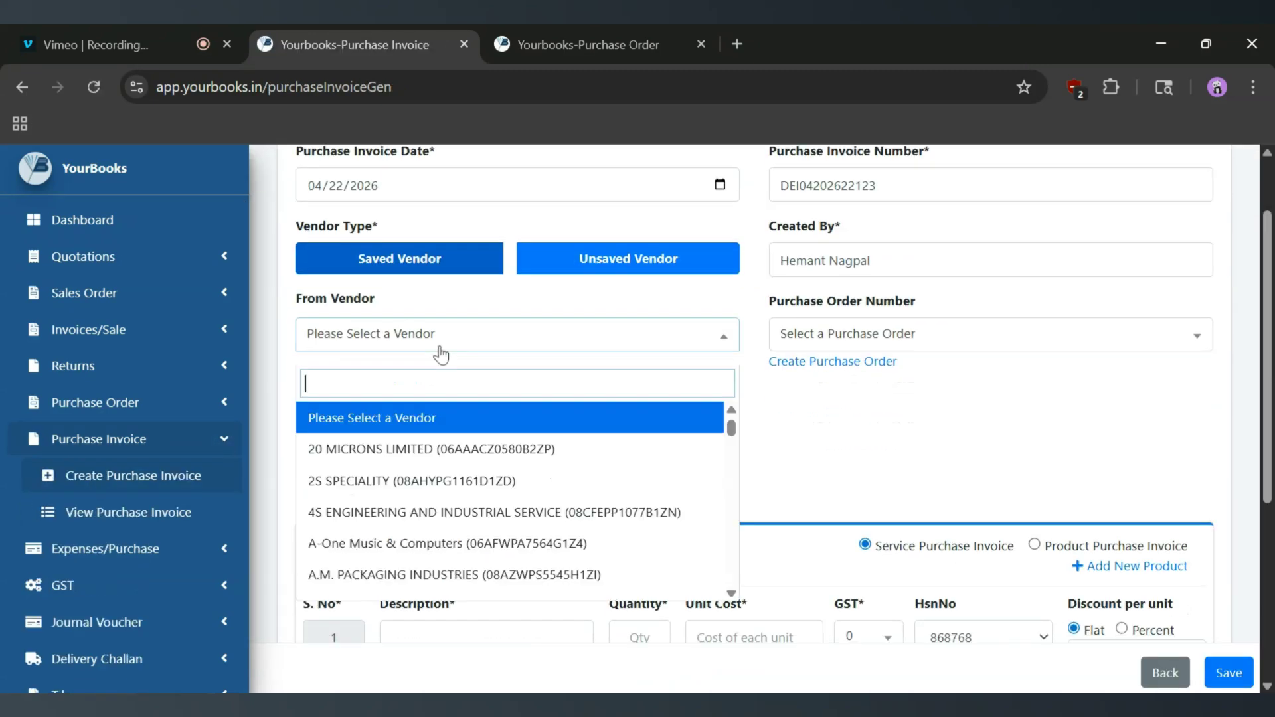
left_click(439, 455)
scroll(703, 424, "down", 5)
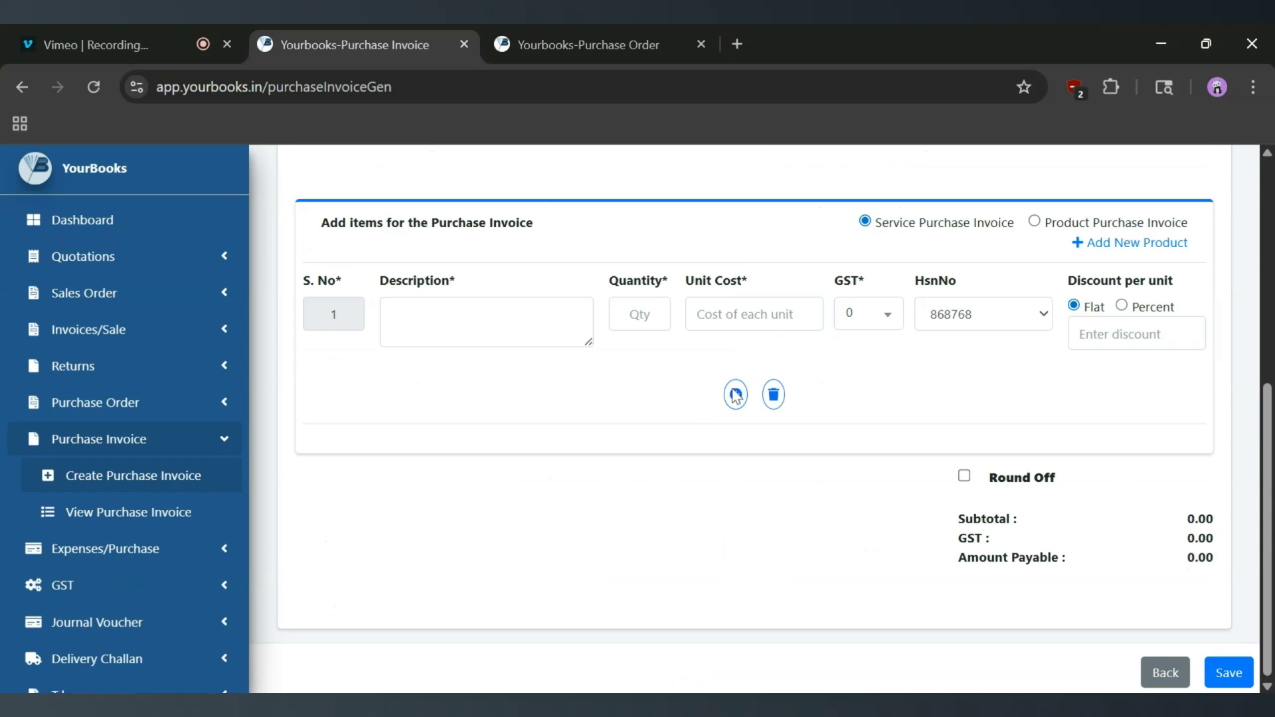
left_click(1035, 222)
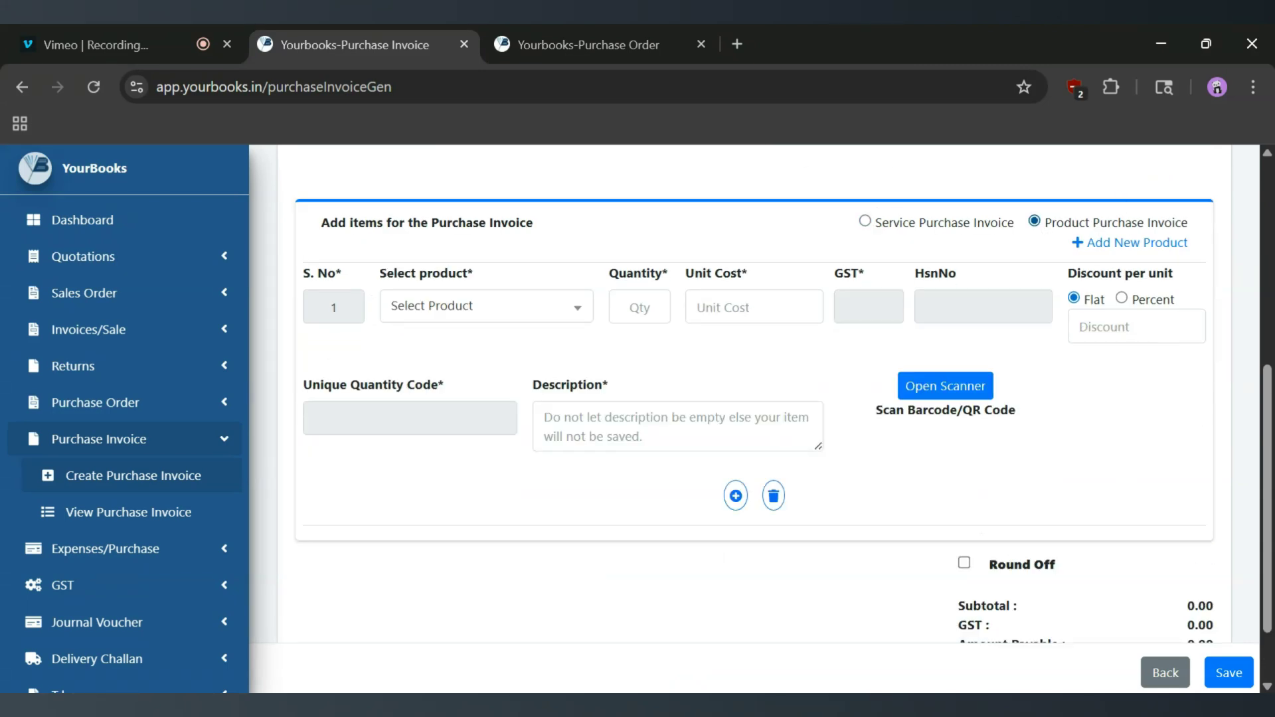
- Browse the product list, open the Add New Product form and cancel it
left_click(506, 311)
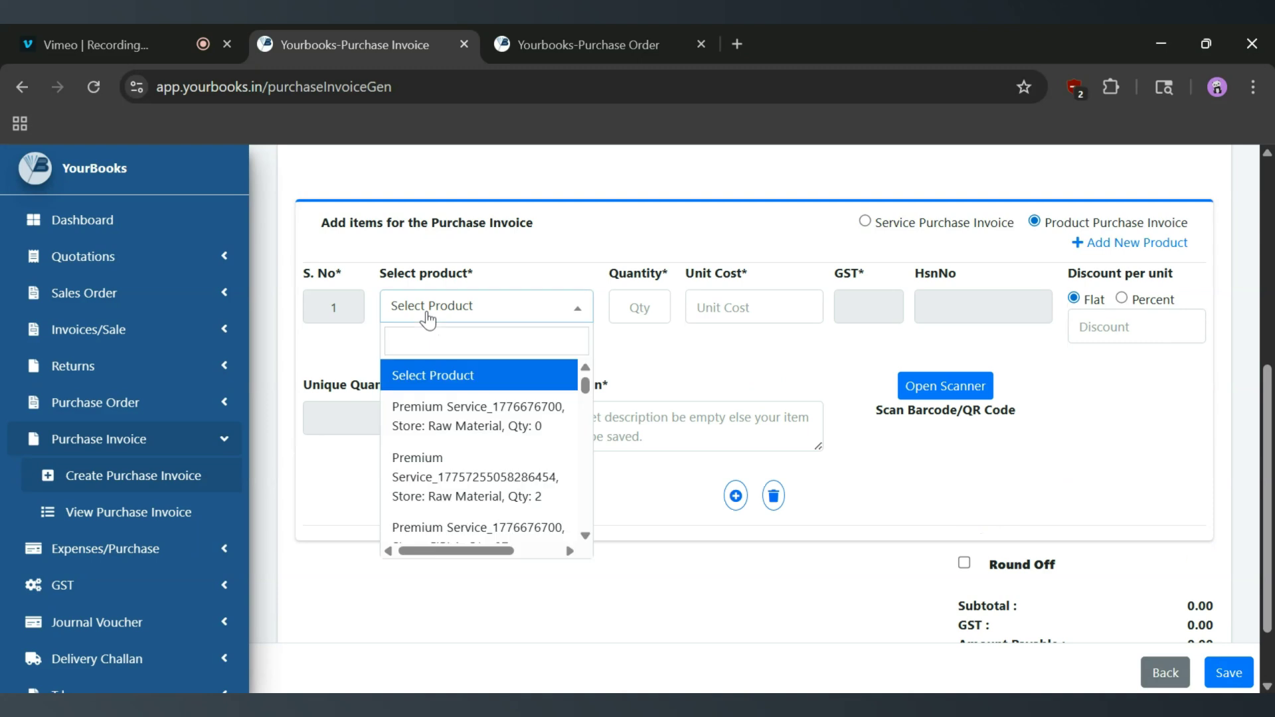
scroll(463, 478, "down", 4)
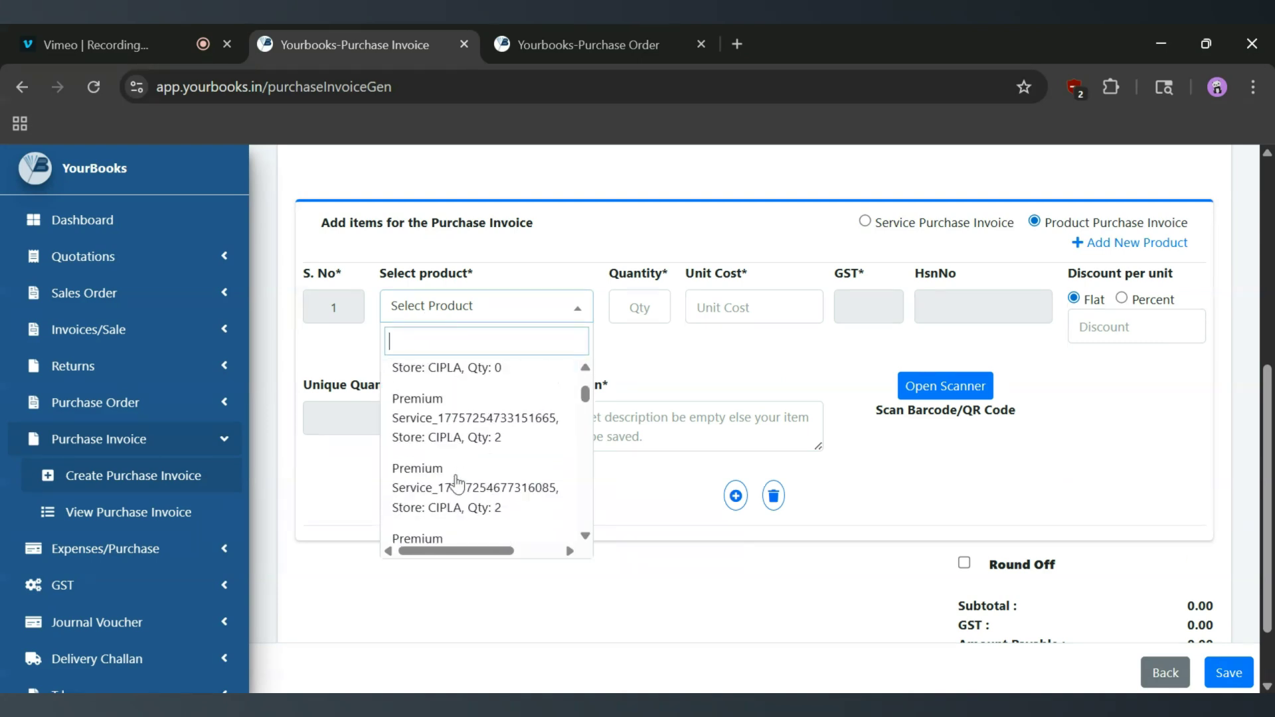
scroll(456, 520, "up", 3)
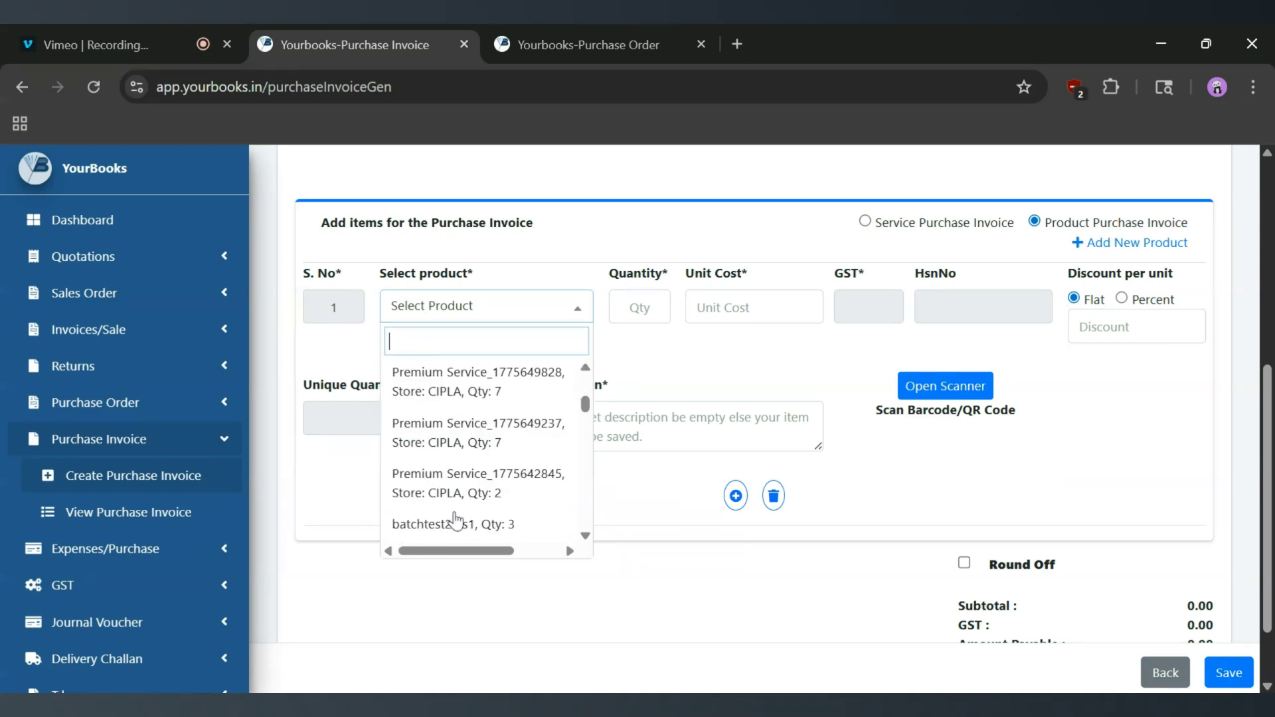
scroll(456, 521, "up", 2)
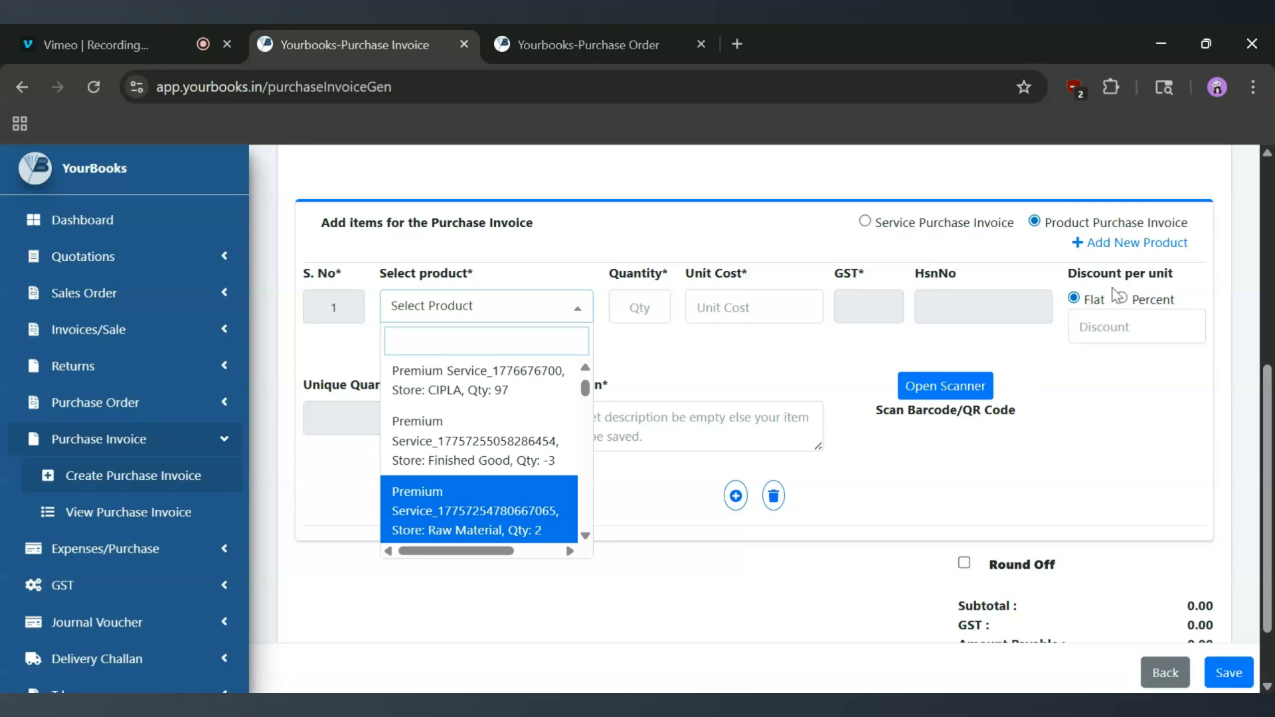
left_click(1137, 245)
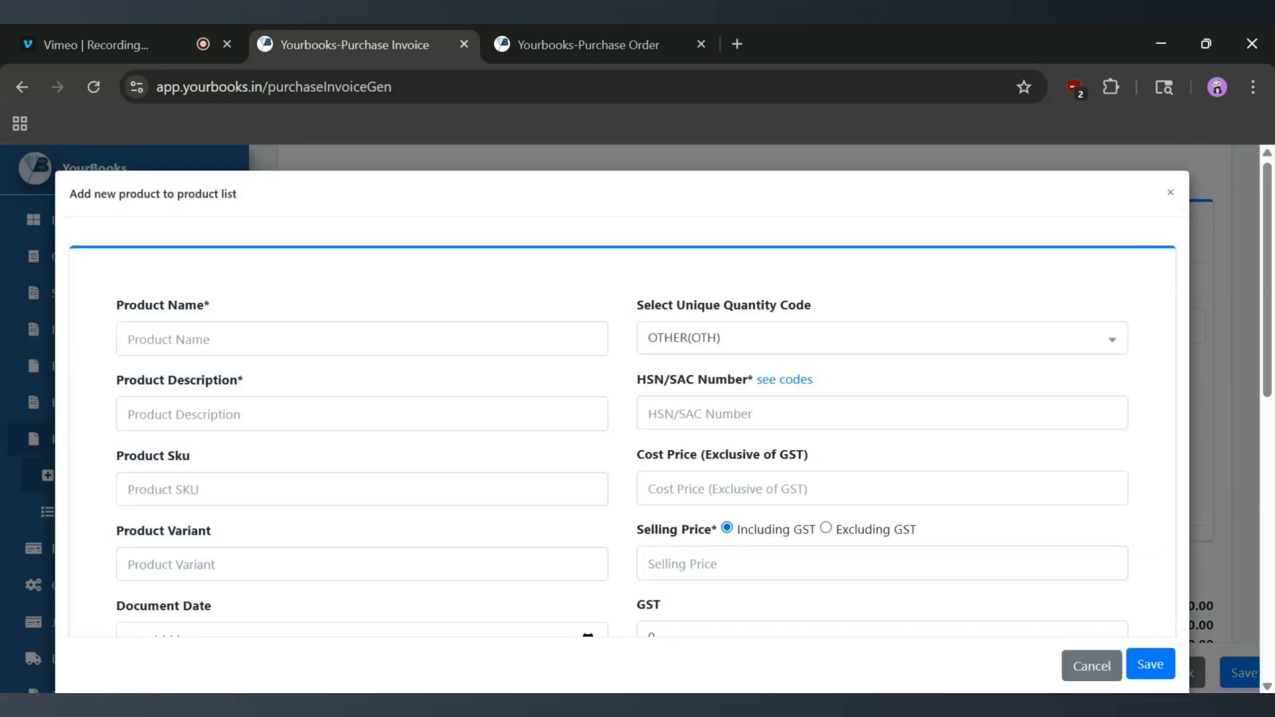
scroll(622, 399, "down", 5)
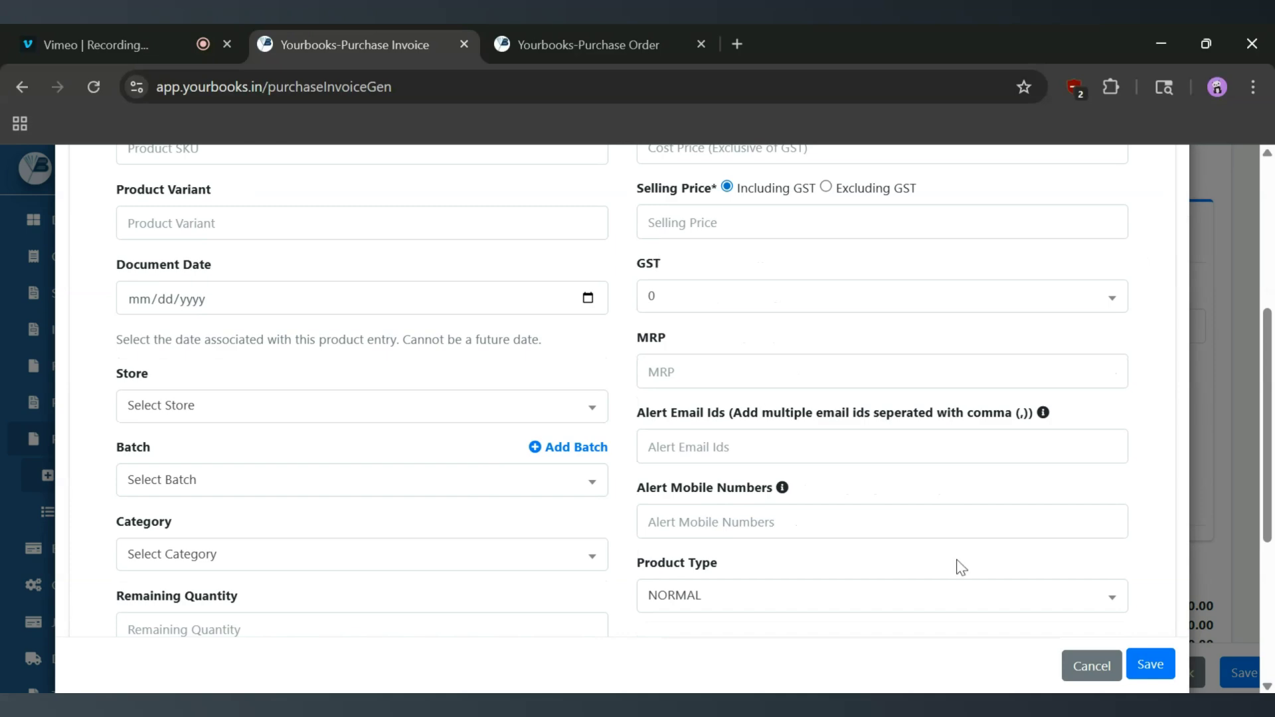
left_click(1089, 667)
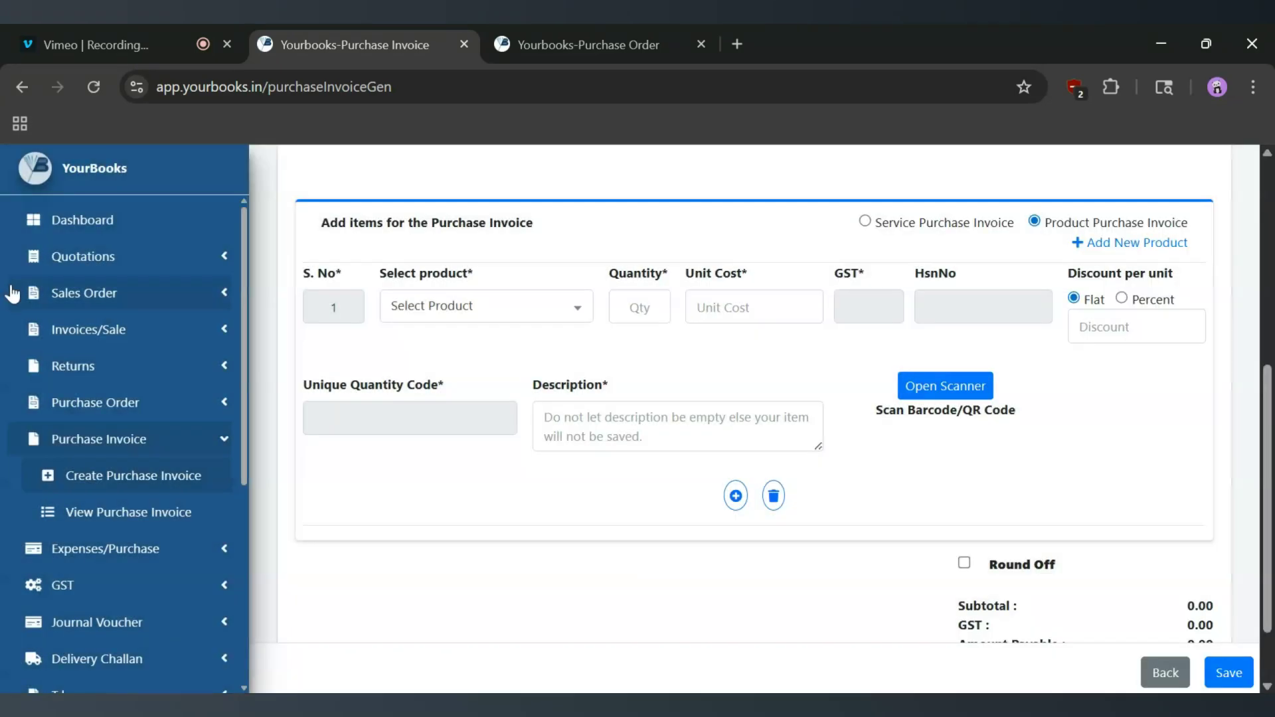
- Expand Inventory in the sidebar and reopen the product list for the first item
scroll(85, 447, "down", 5)
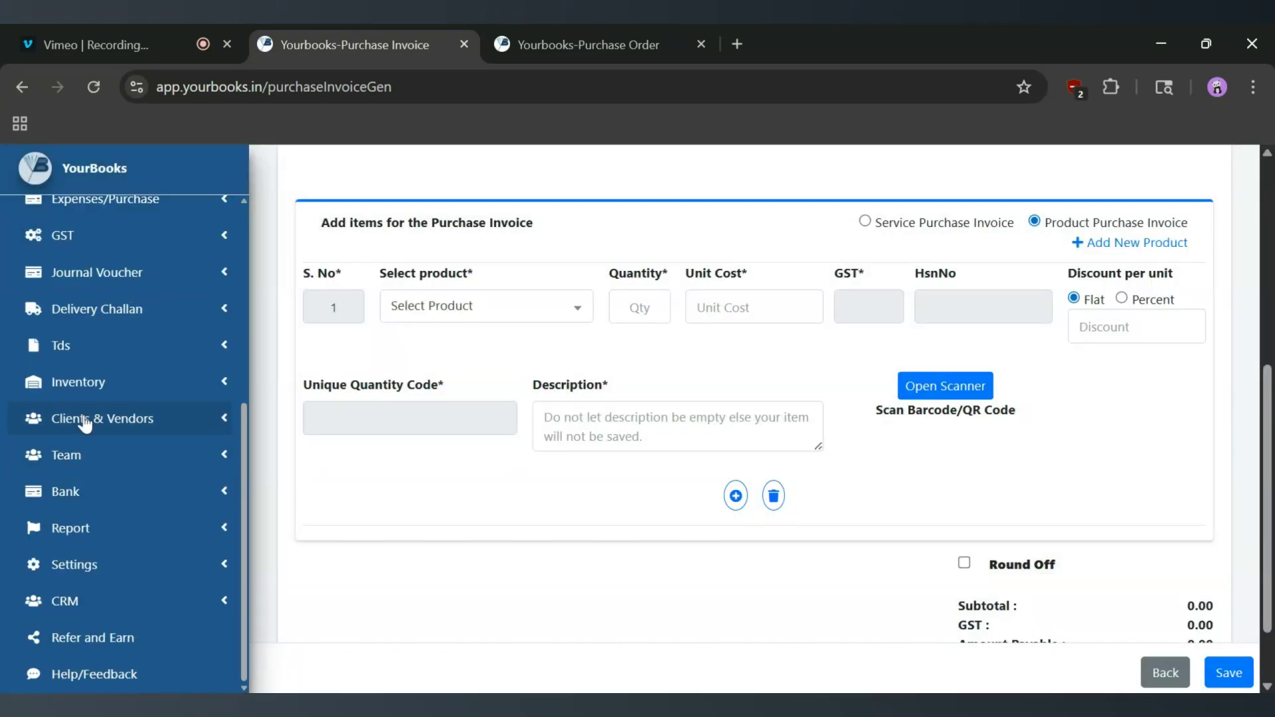
left_click(83, 385)
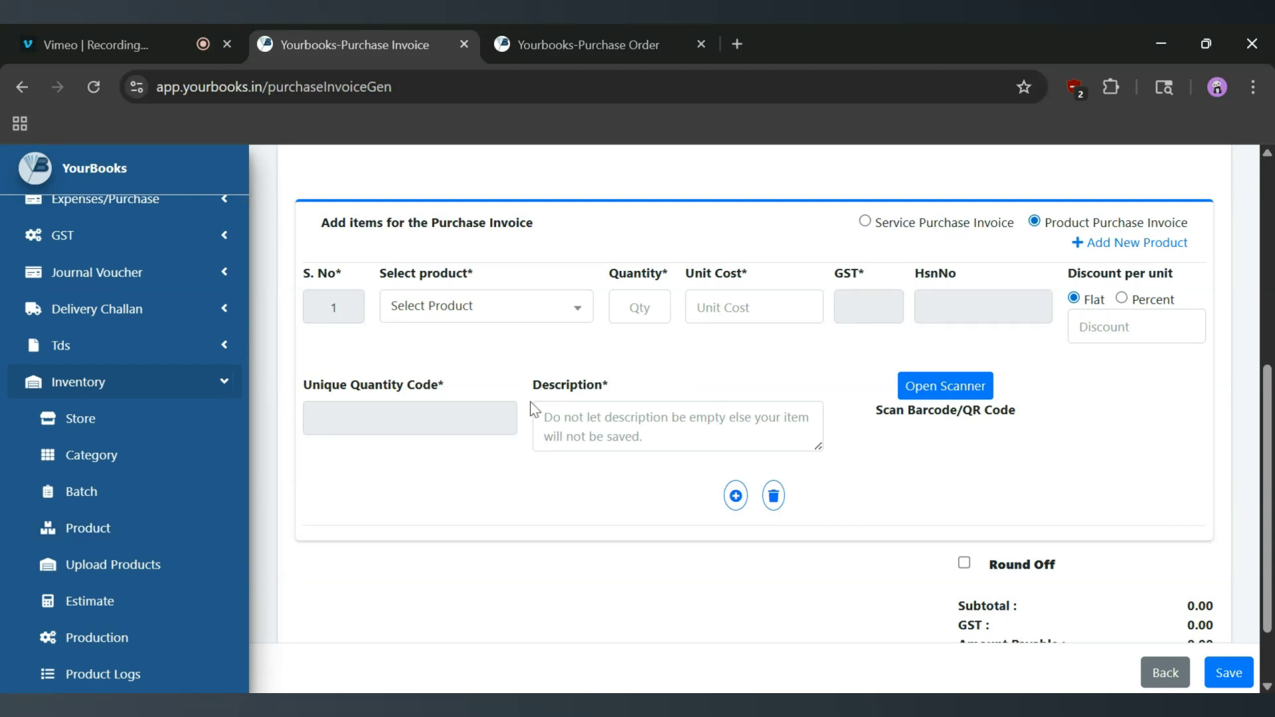
scroll(529, 372, "down", 1)
left_click(516, 241)
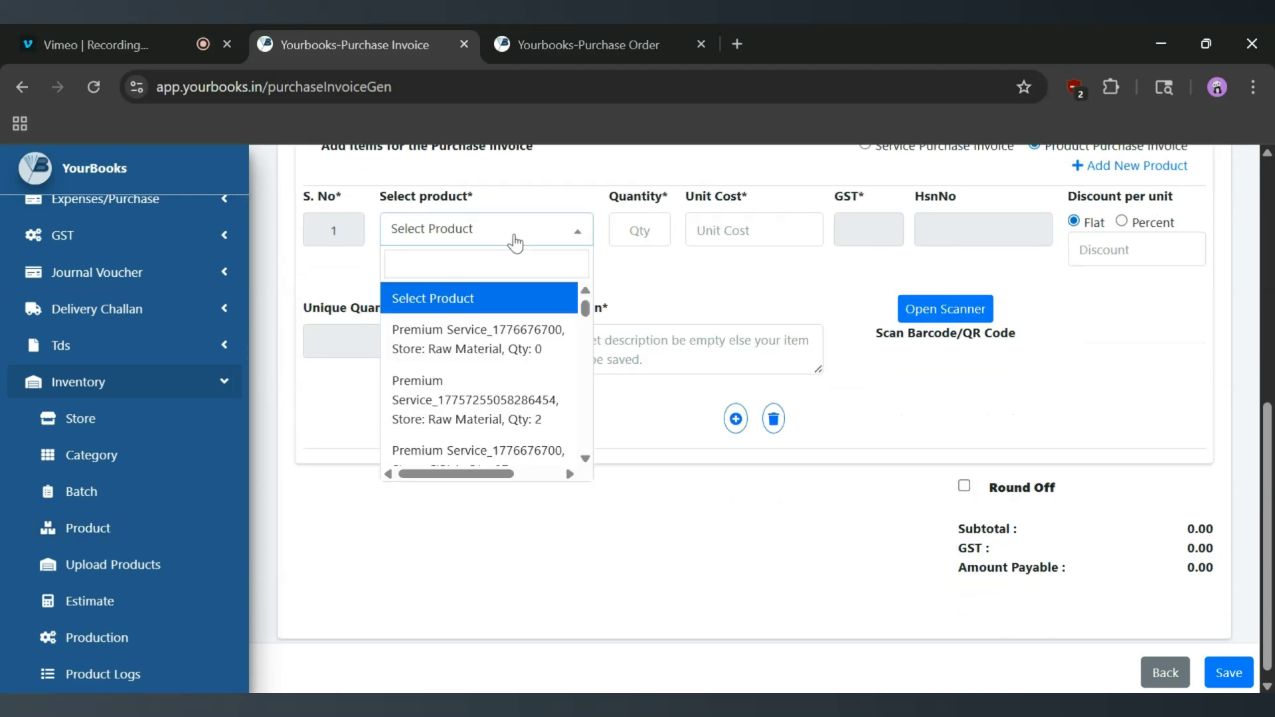
left_click(489, 346)
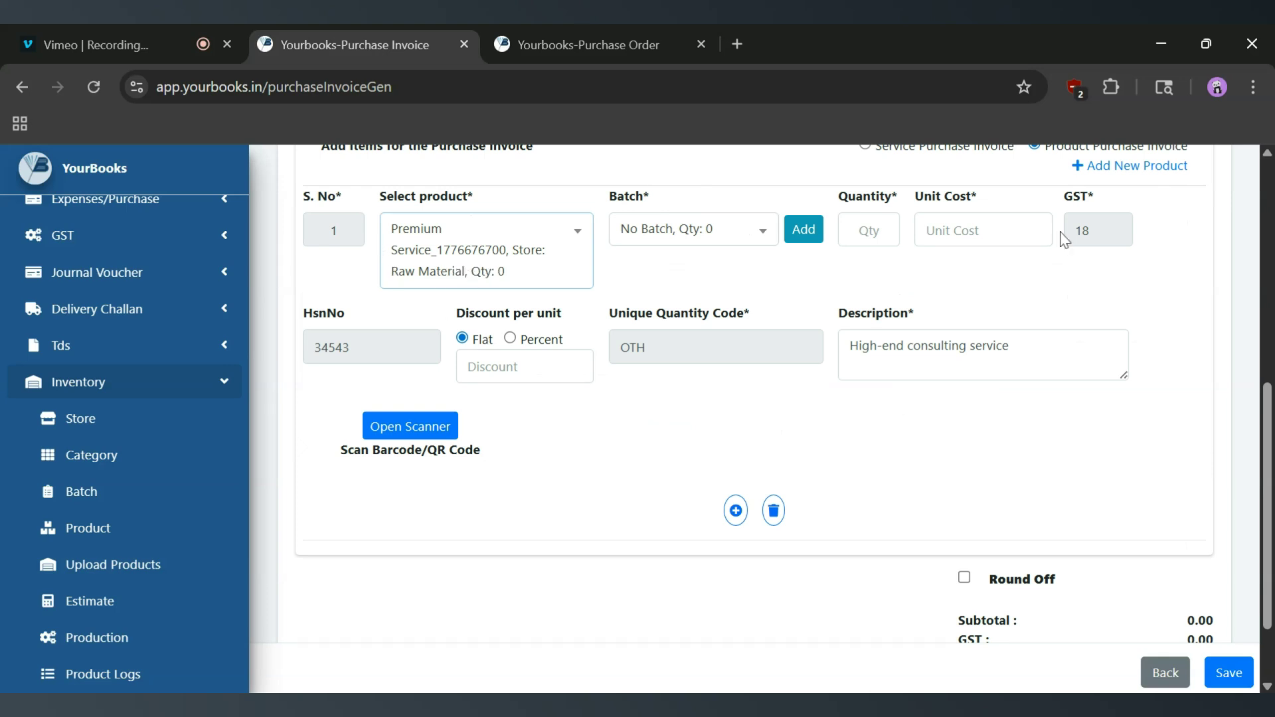
left_click(869, 231)
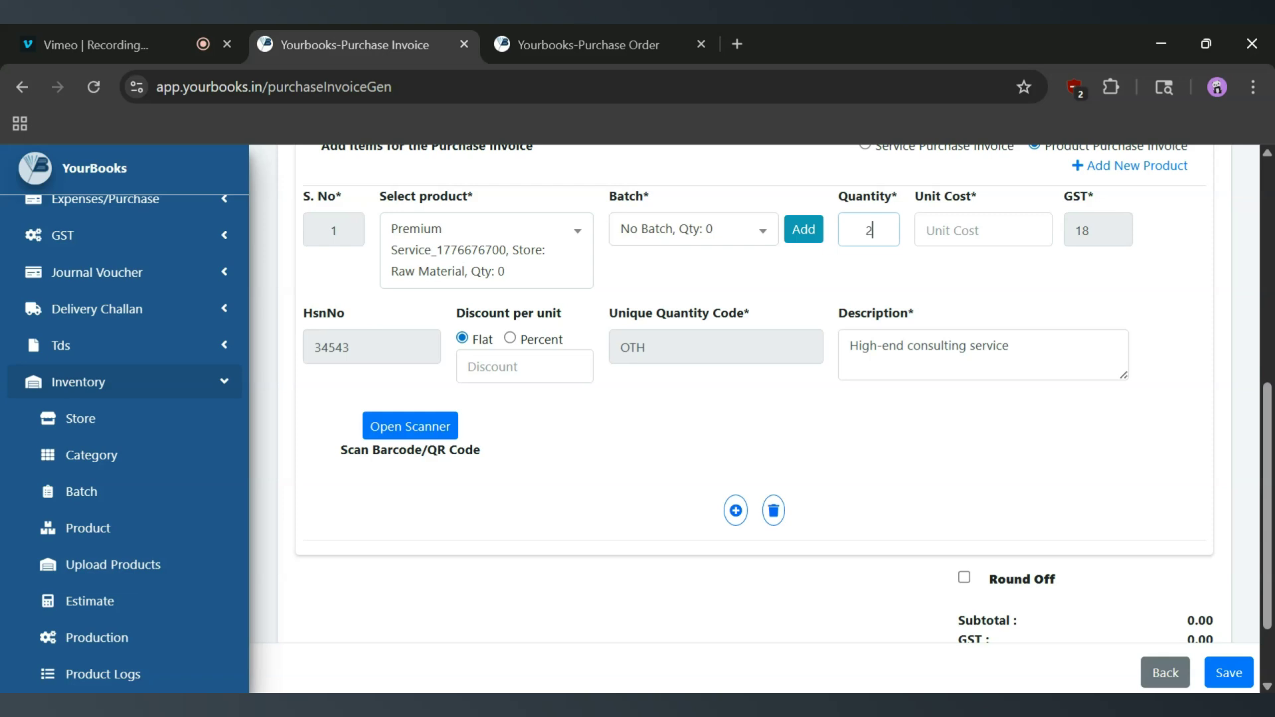
key("Tab")
type("20")
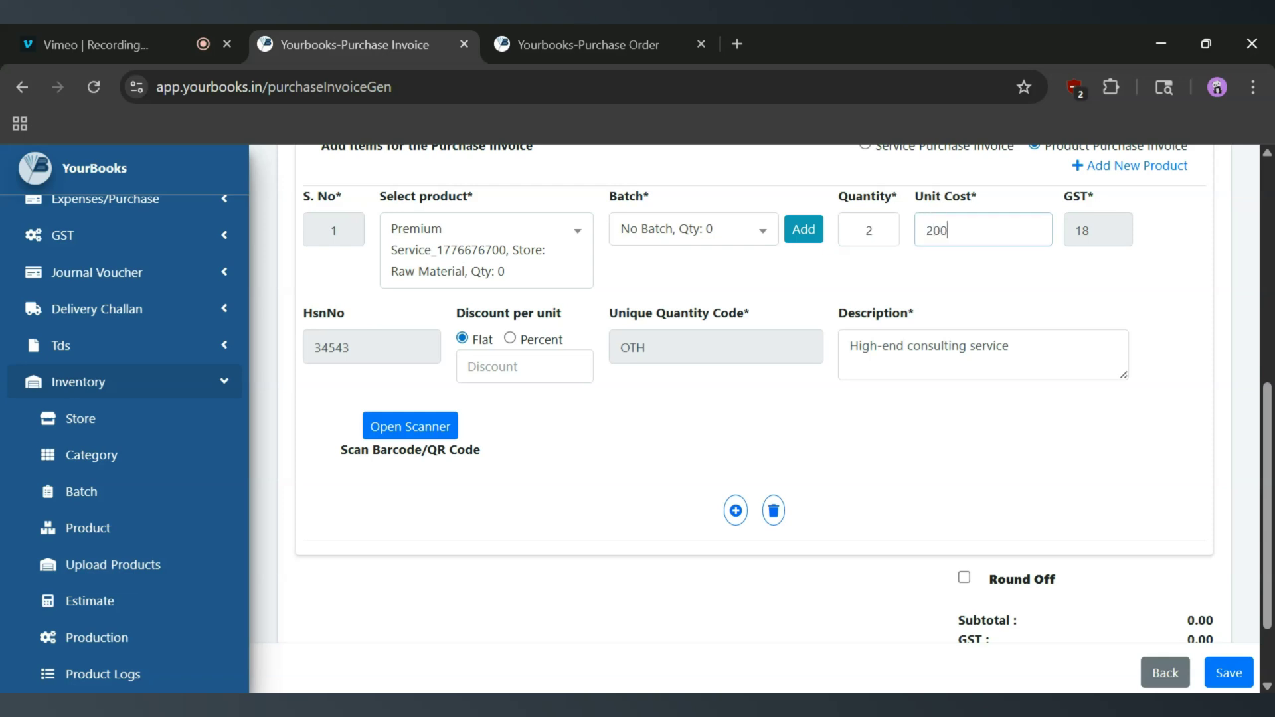
key("Tab")
scroll(556, 470, "up", 1)
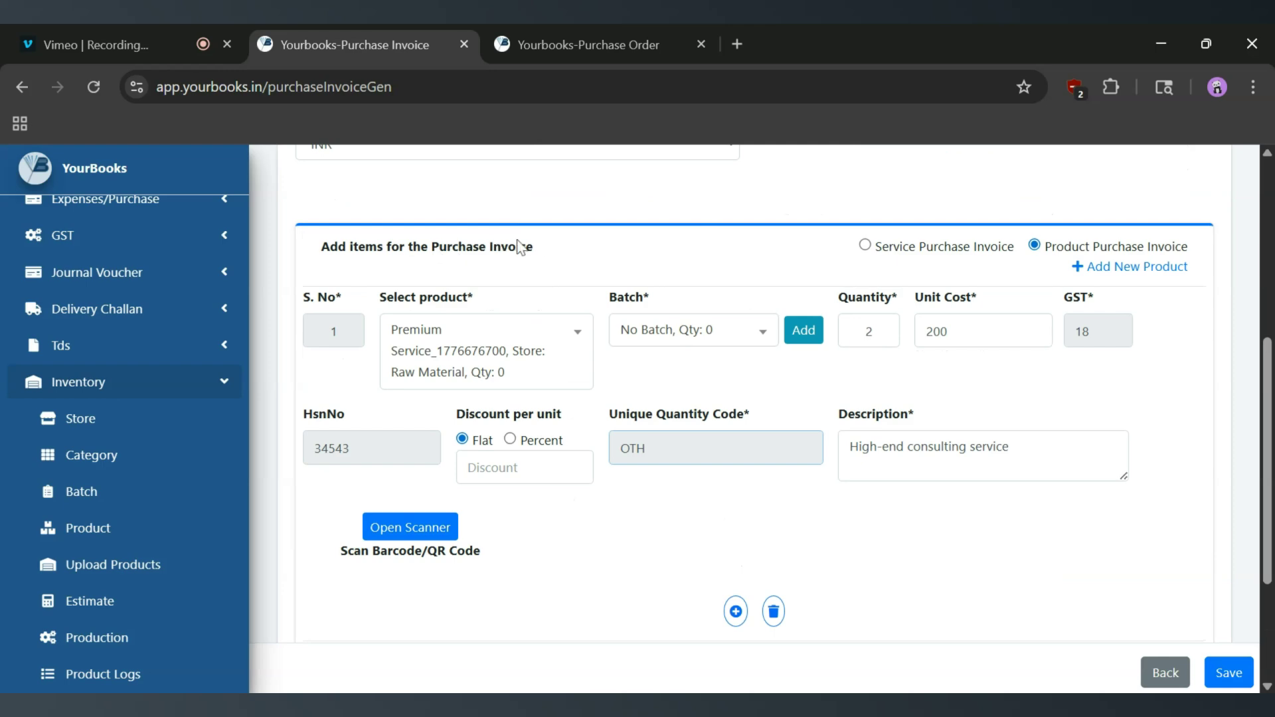
scroll(833, 402, "down", 2)
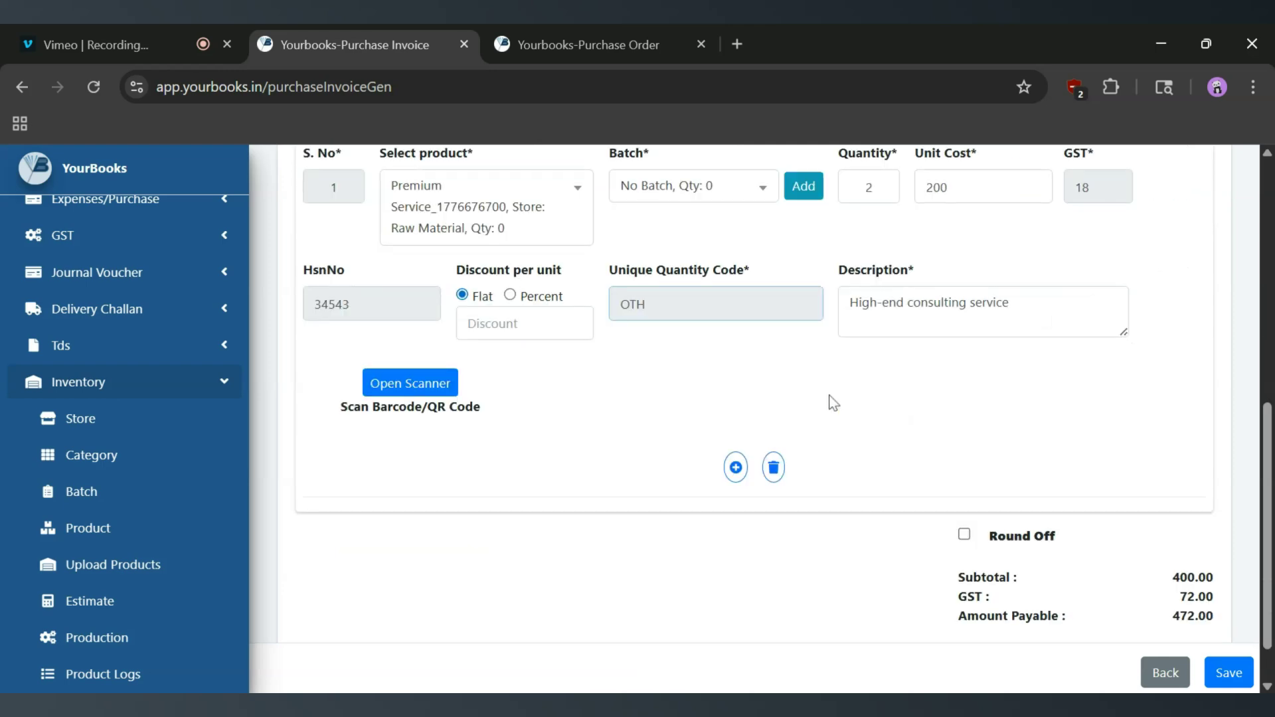
- Add and delete two extra item rows, then save the 472.00 invoice
left_click(735, 461)
scroll(738, 469, "down", 4)
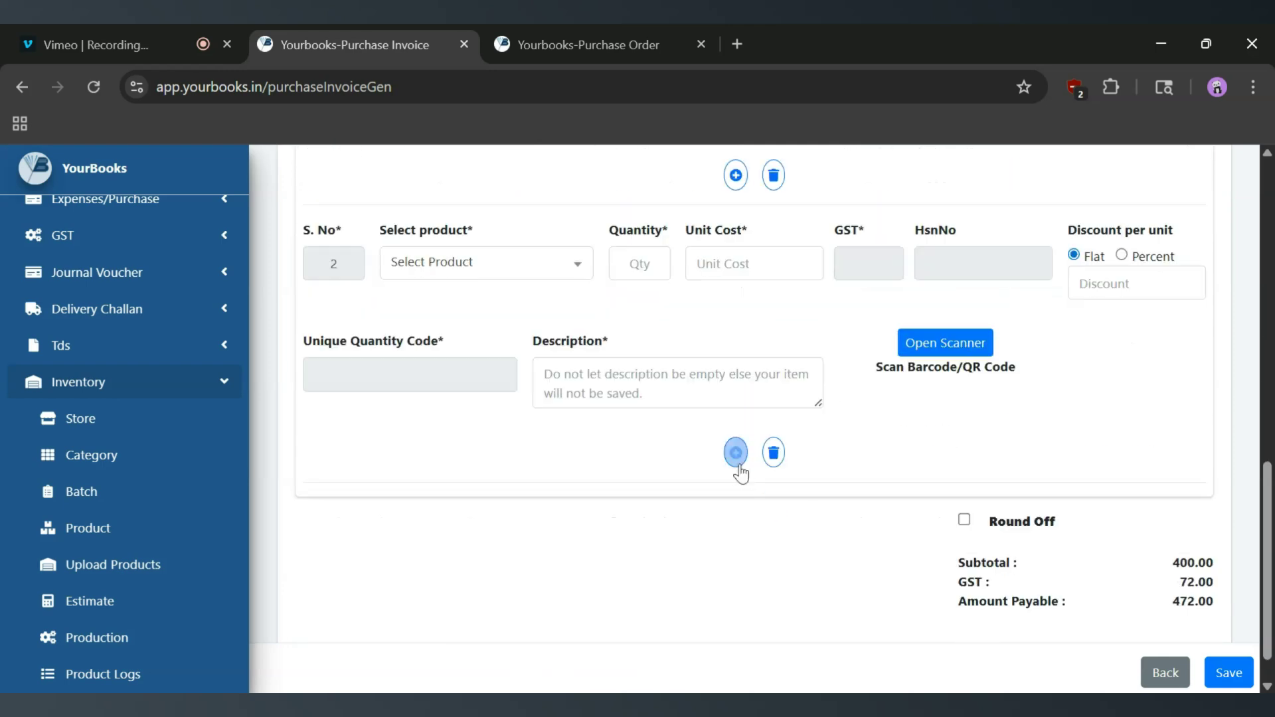
left_click(735, 453)
scroll(780, 567, "down", 3)
left_click(781, 564)
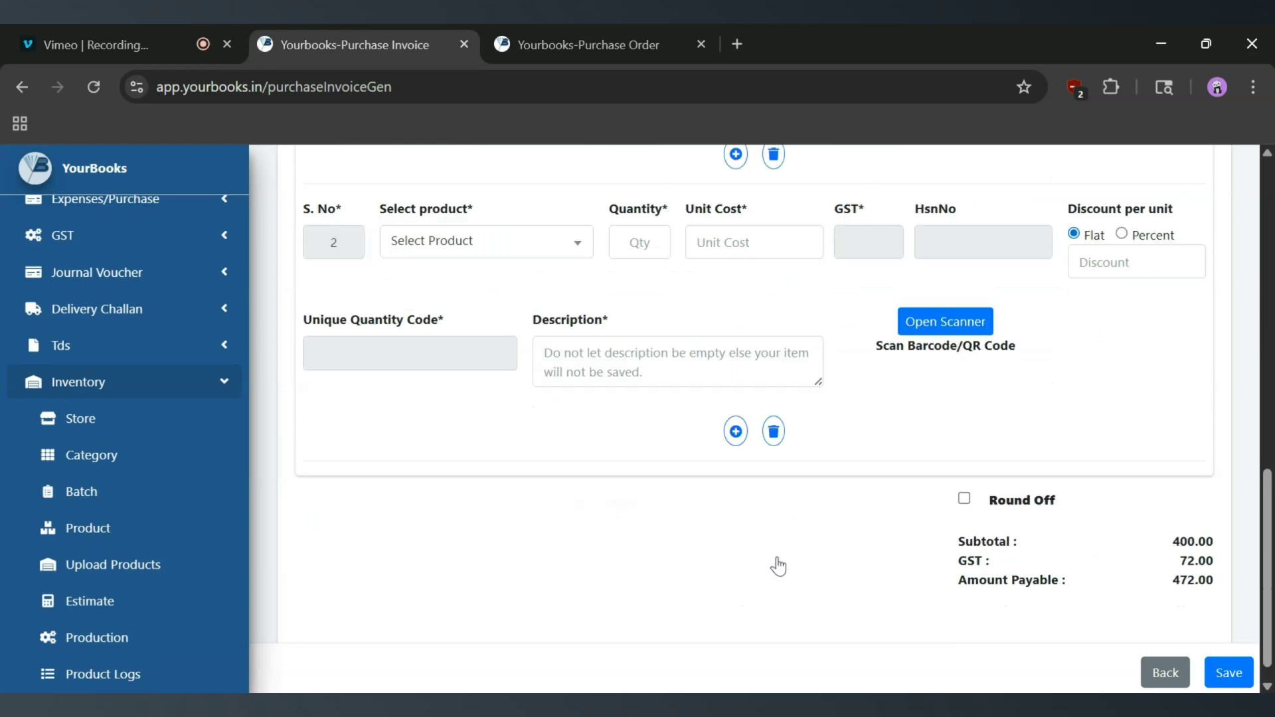
left_click(774, 428)
scroll(774, 435, "up", 3)
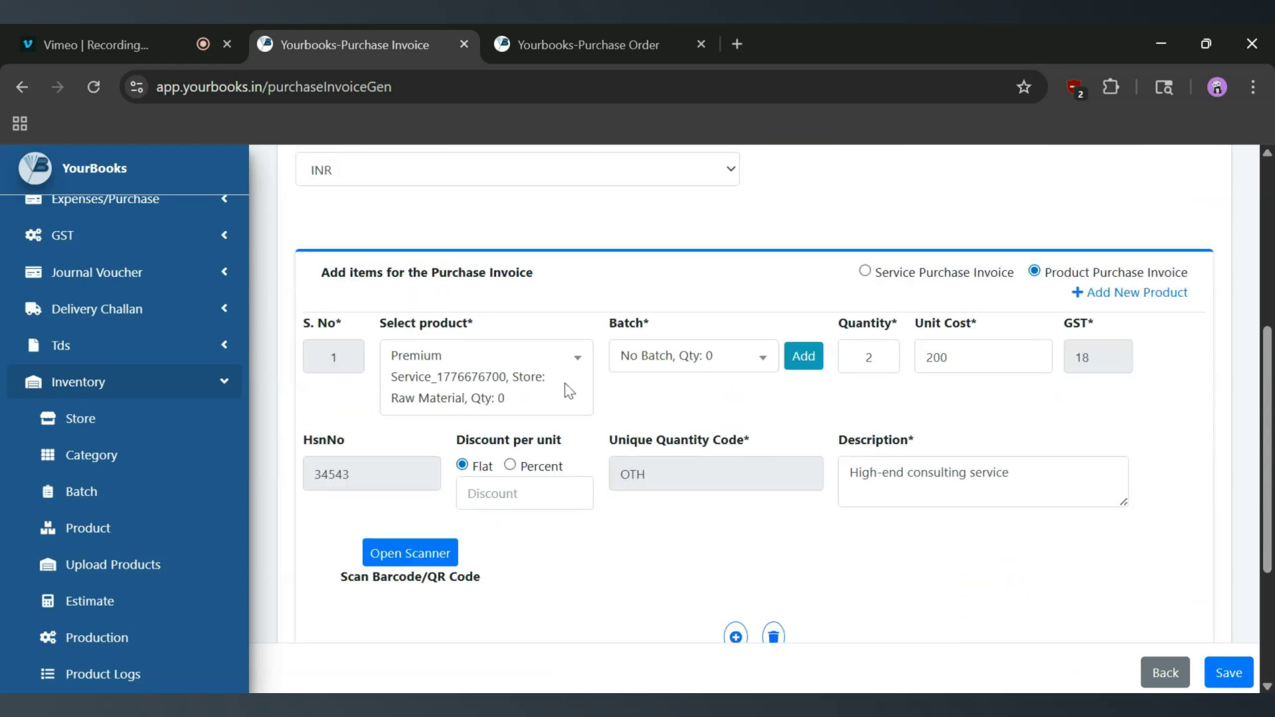
scroll(567, 384, "up", 3)
scroll(567, 382, "down", 7)
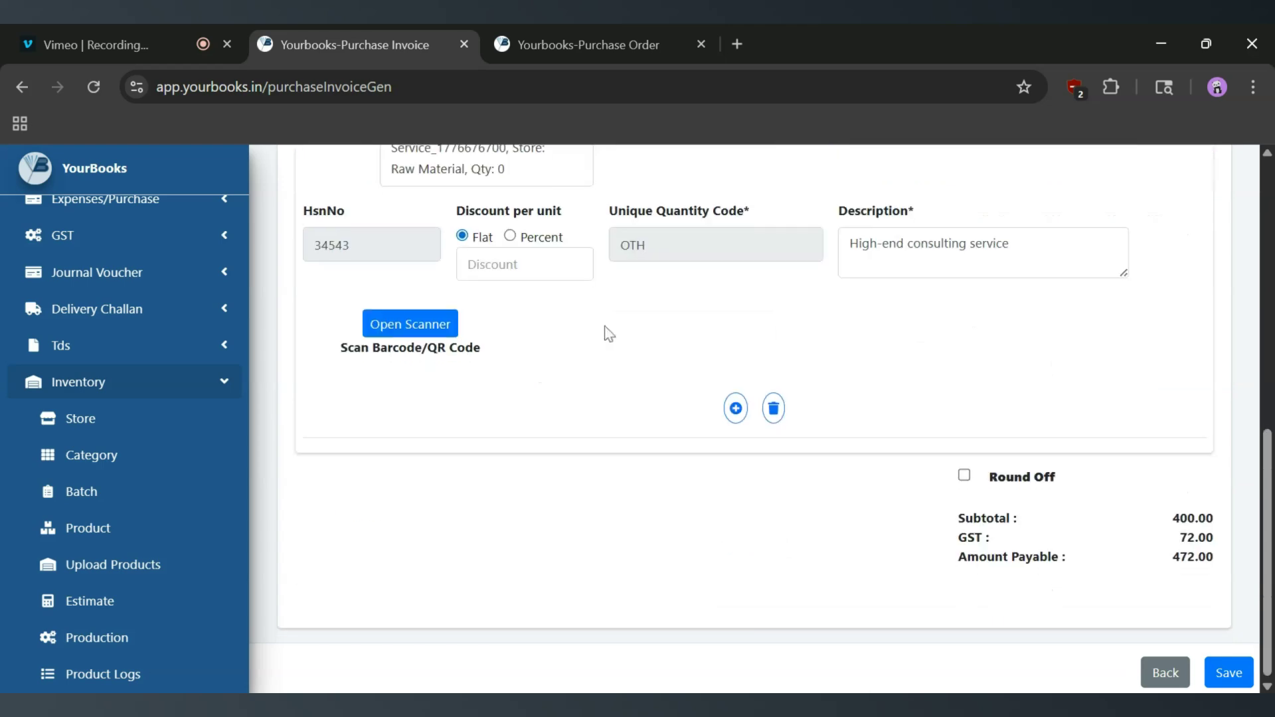
scroll(609, 334, "up", 3)
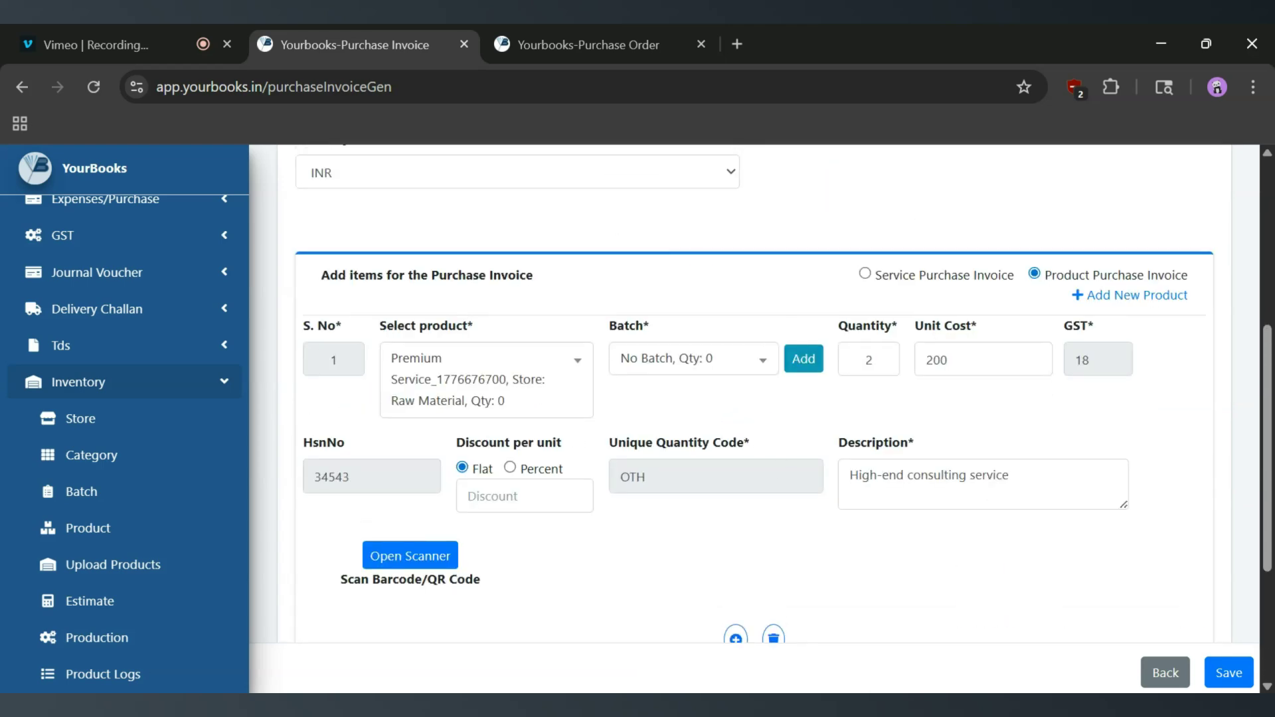
left_click(1226, 684)
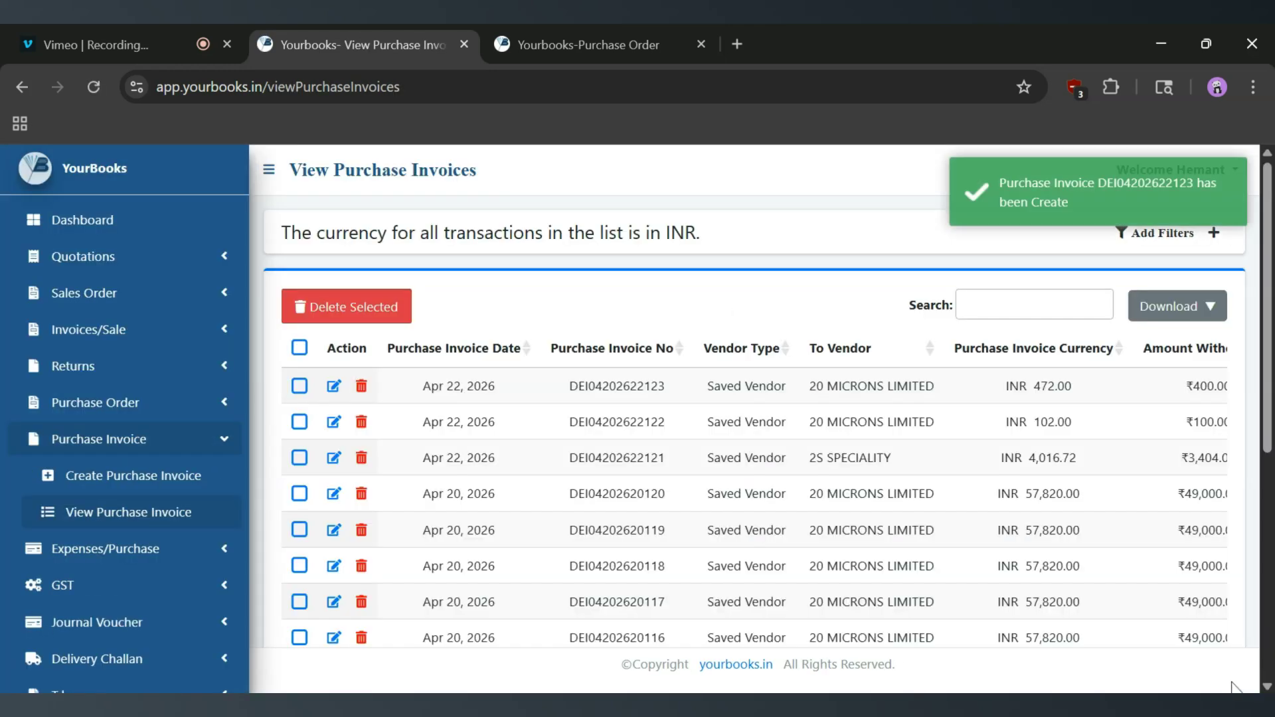
left_click_drag(568, 395, 676, 392)
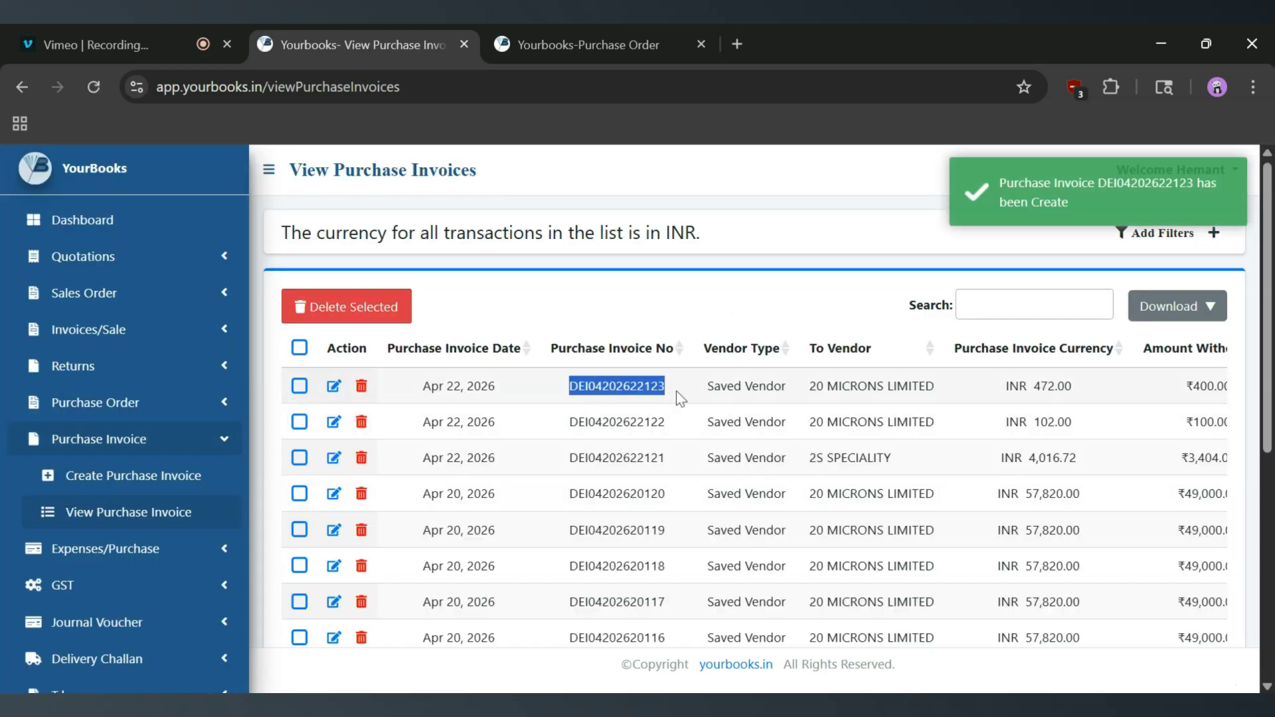
scroll(788, 398, "right", 5)
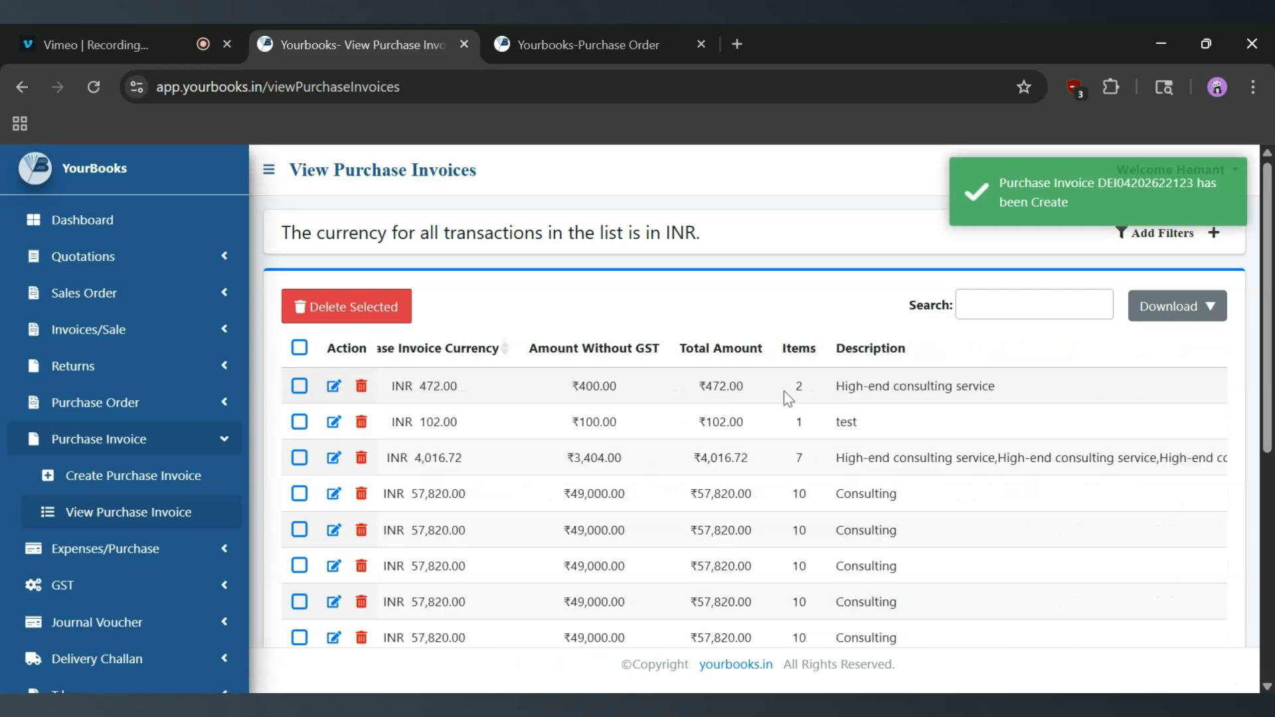
scroll(788, 398, "left", 5)
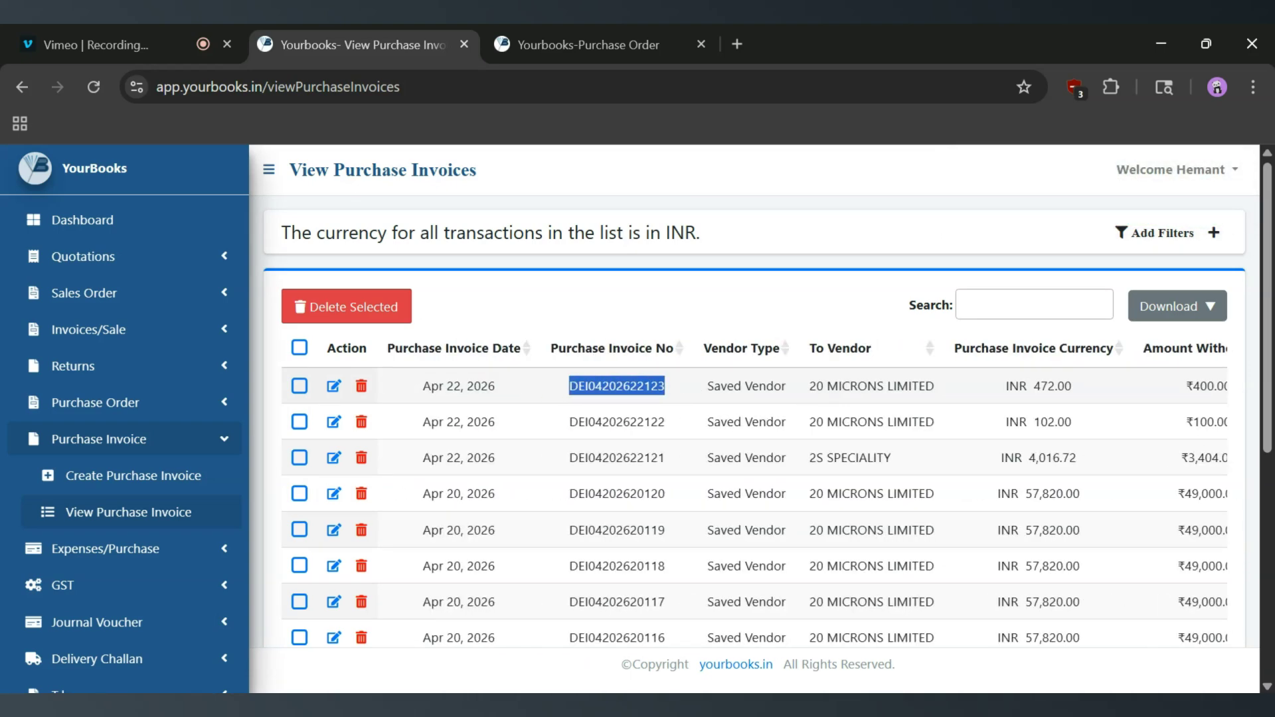
left_click(98, 478)
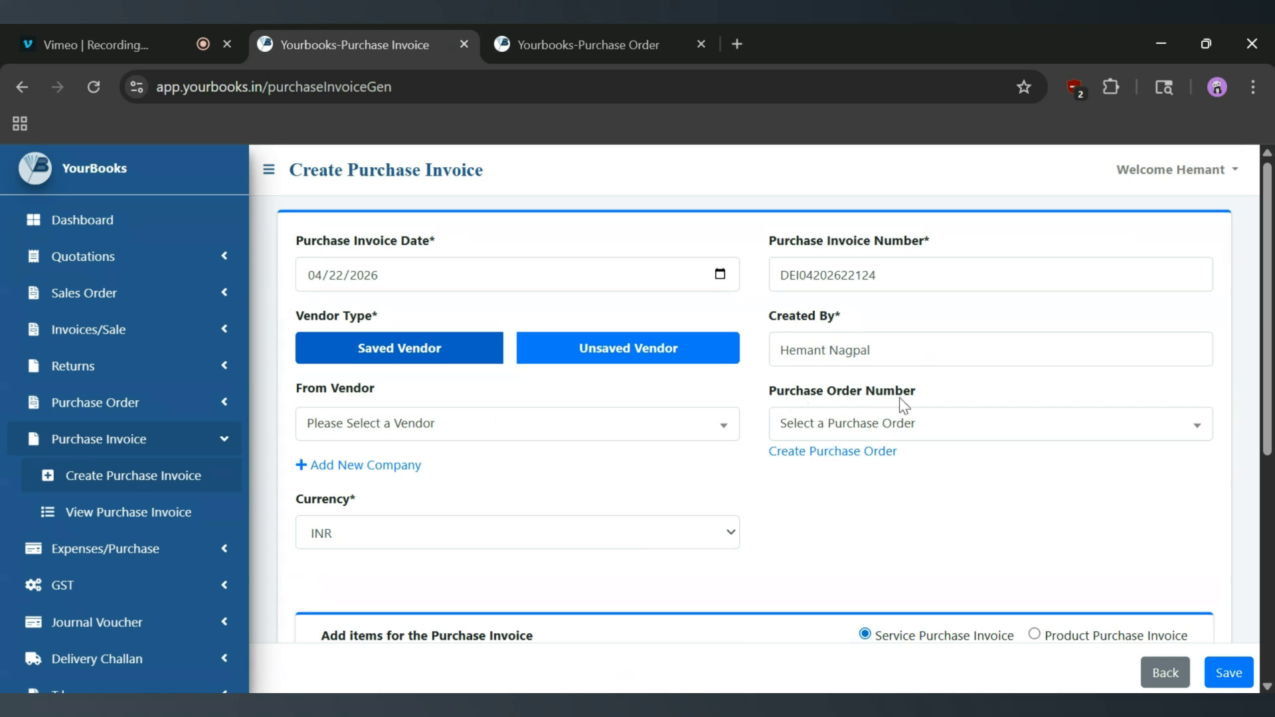
left_click(848, 428)
scroll(850, 427, "down", 2)
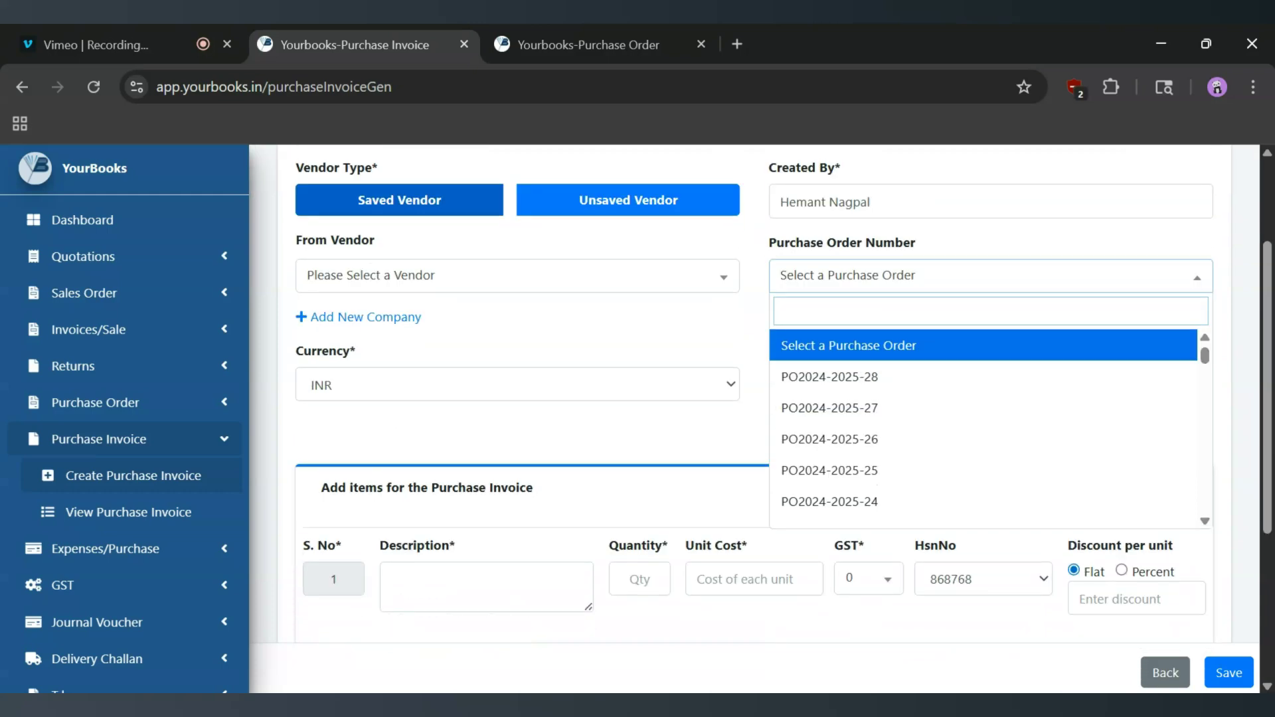
scroll(853, 397, "down", 5)
scroll(850, 392, "up", 5)
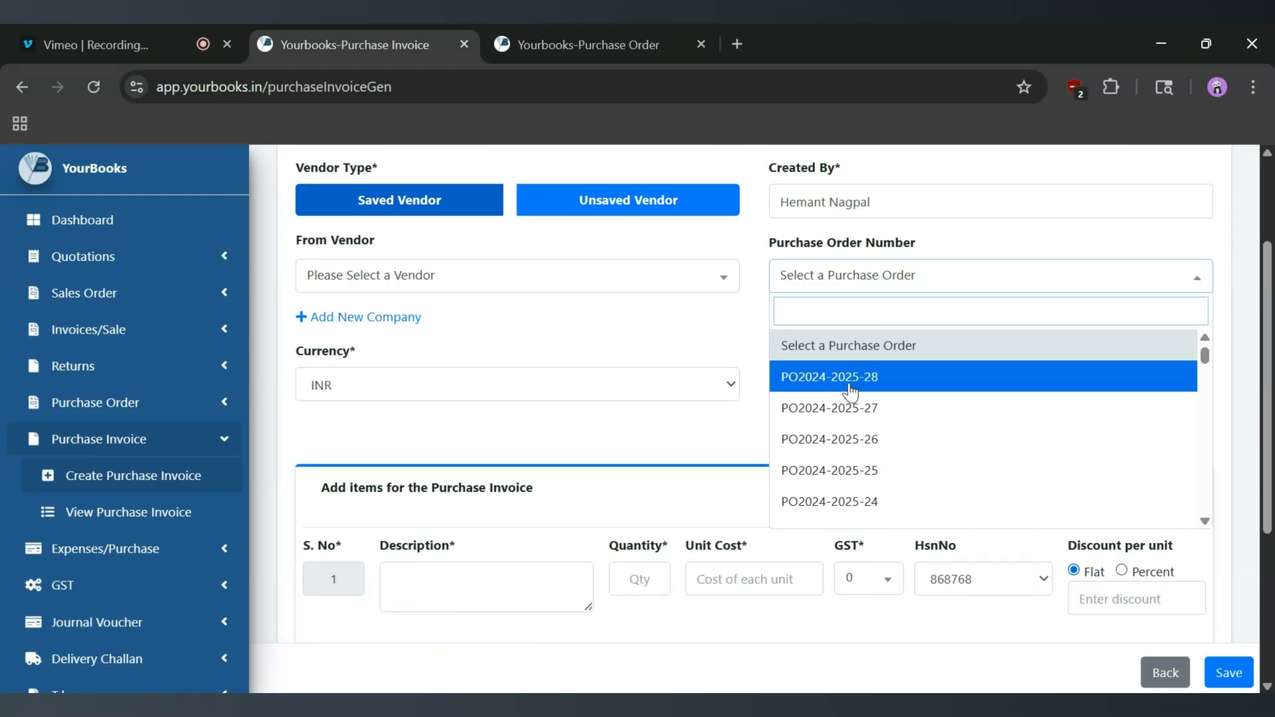
left_click(851, 392)
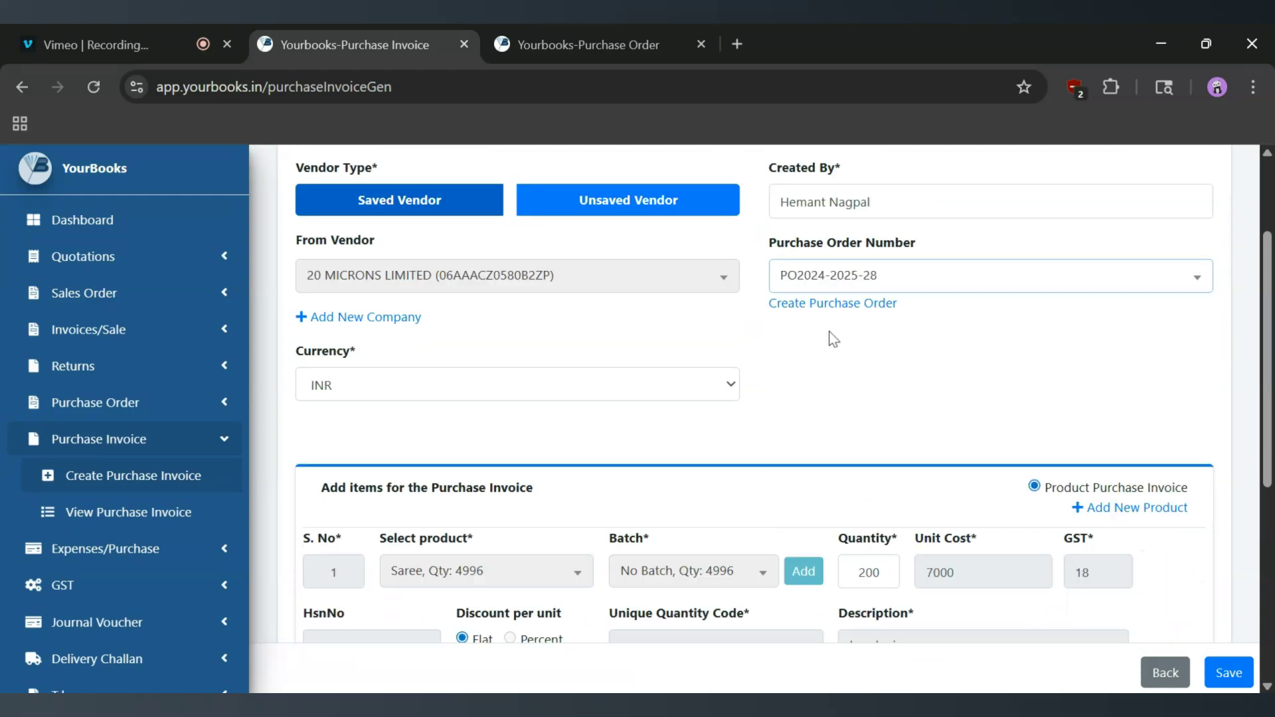
- Review the auto-filled 20 MICRONS LIMITED vendor and 200 Saree at 7000, then save
scroll(857, 379, "up", 2)
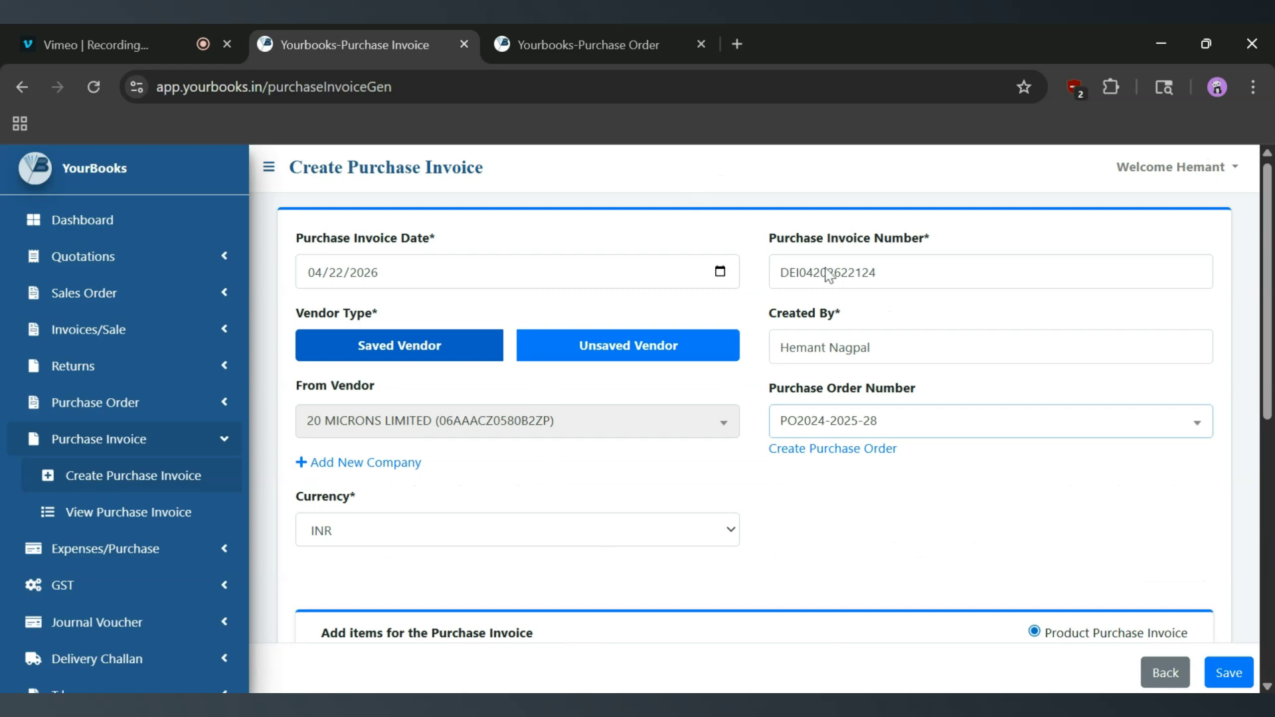
scroll(843, 449, "down", 3)
scroll(599, 501, "down", 4)
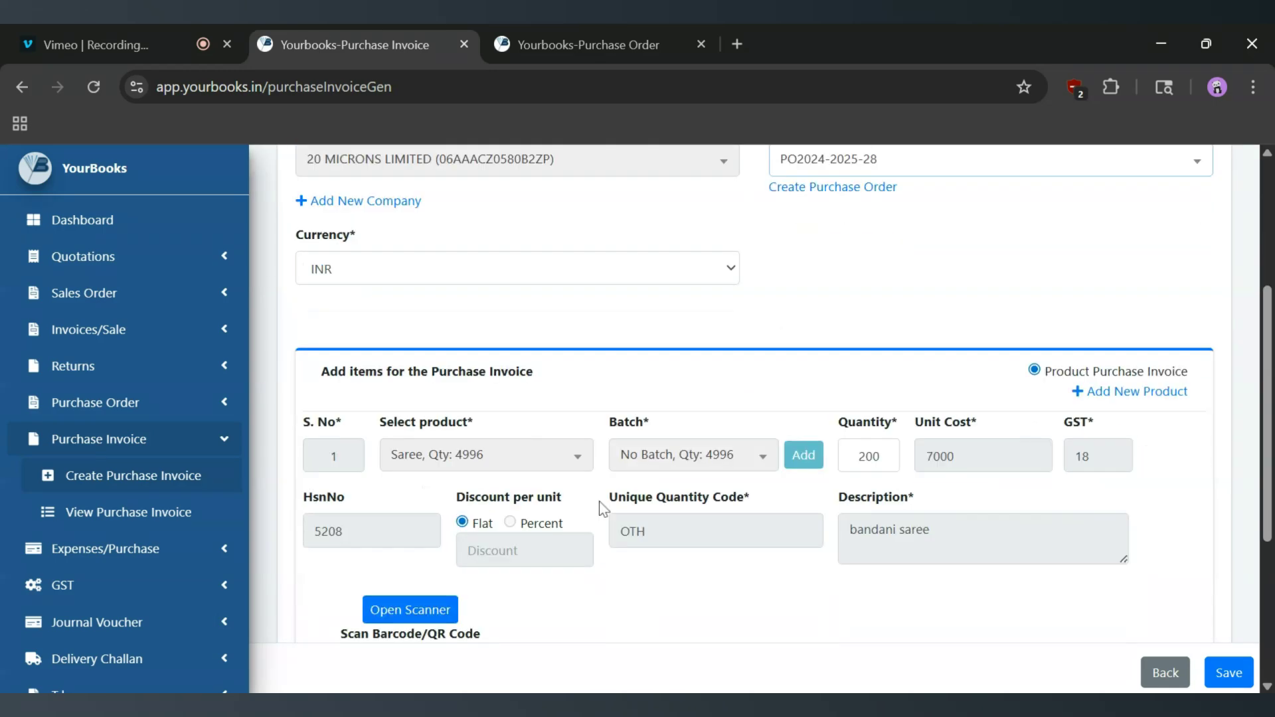
scroll(694, 506, "up", 3)
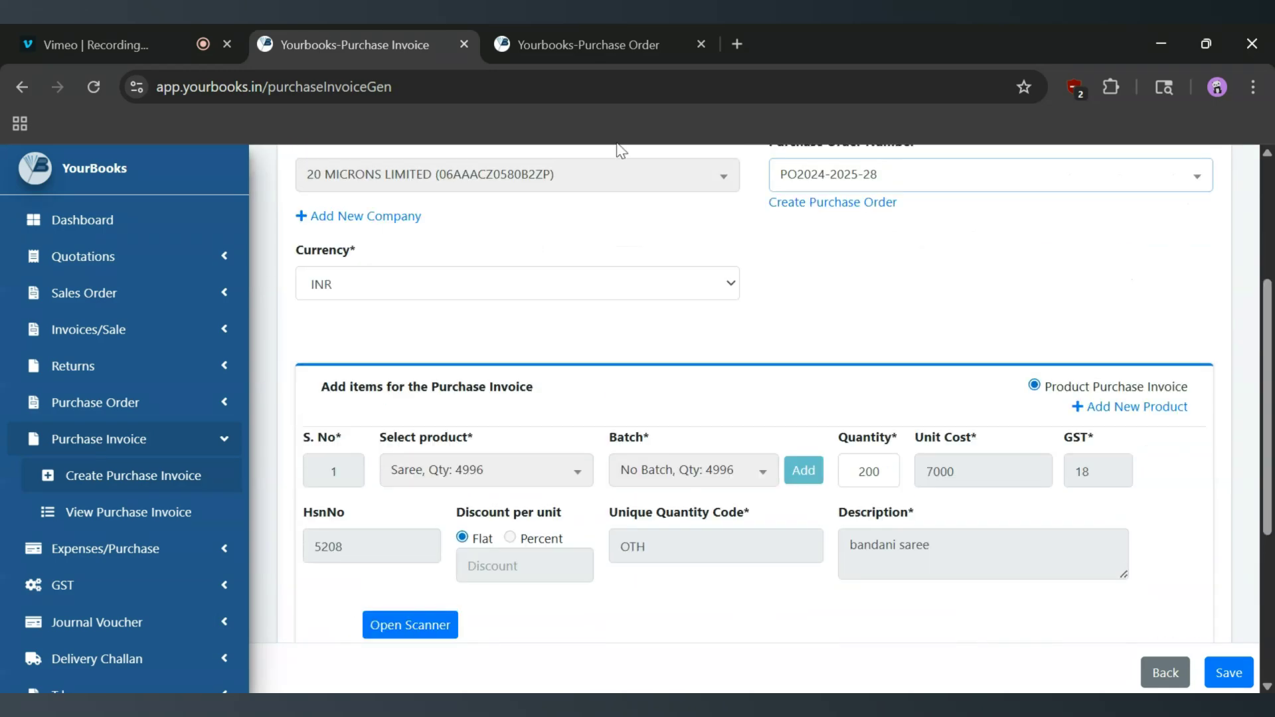
scroll(549, 194, "up", 2)
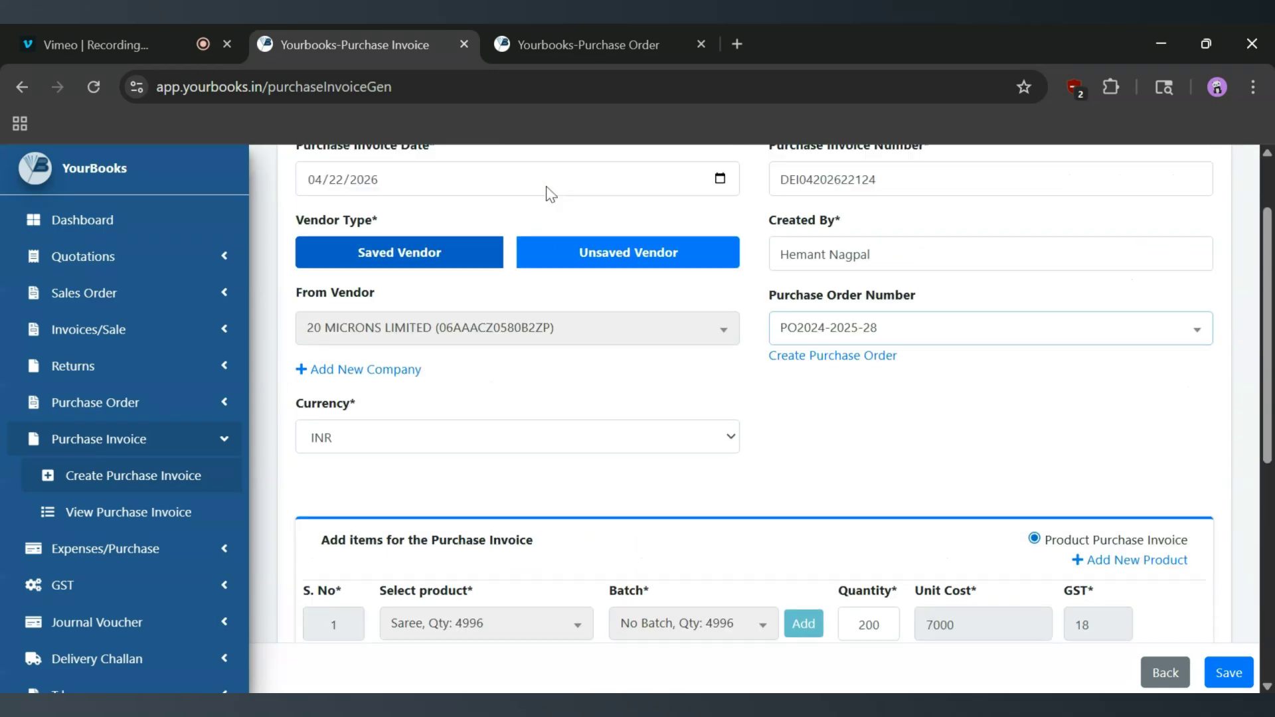
left_click(1222, 675)
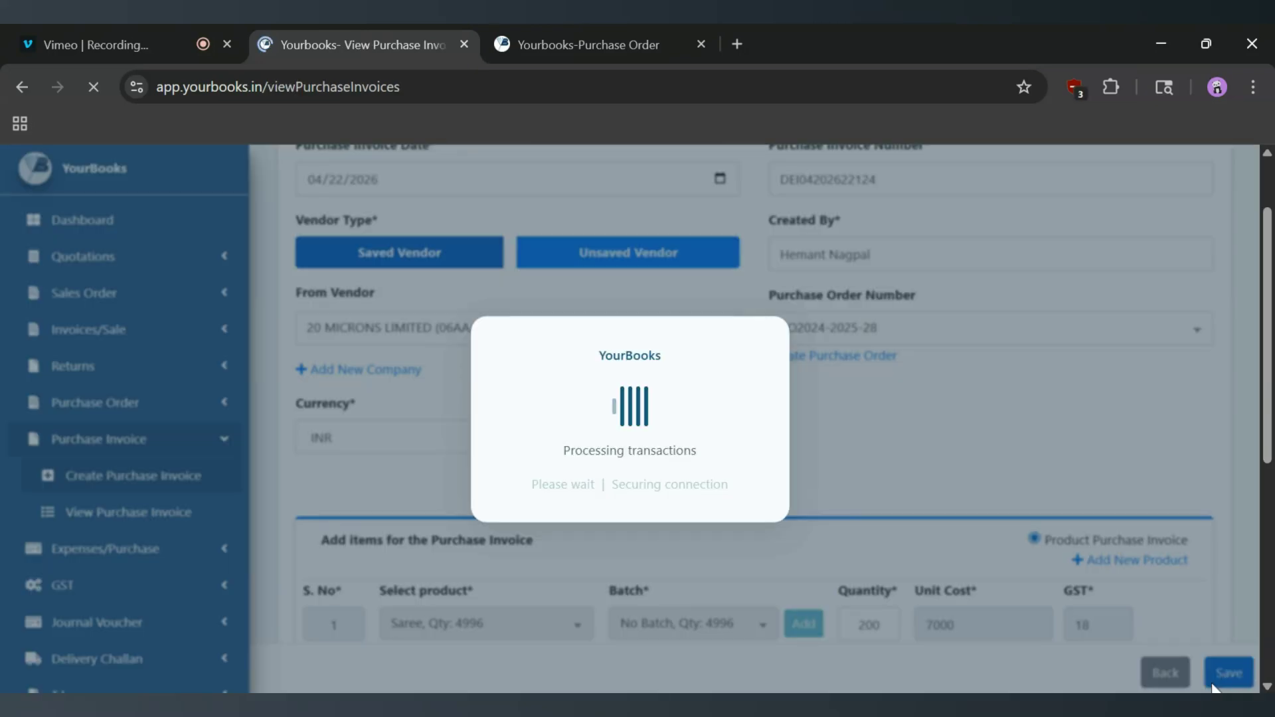